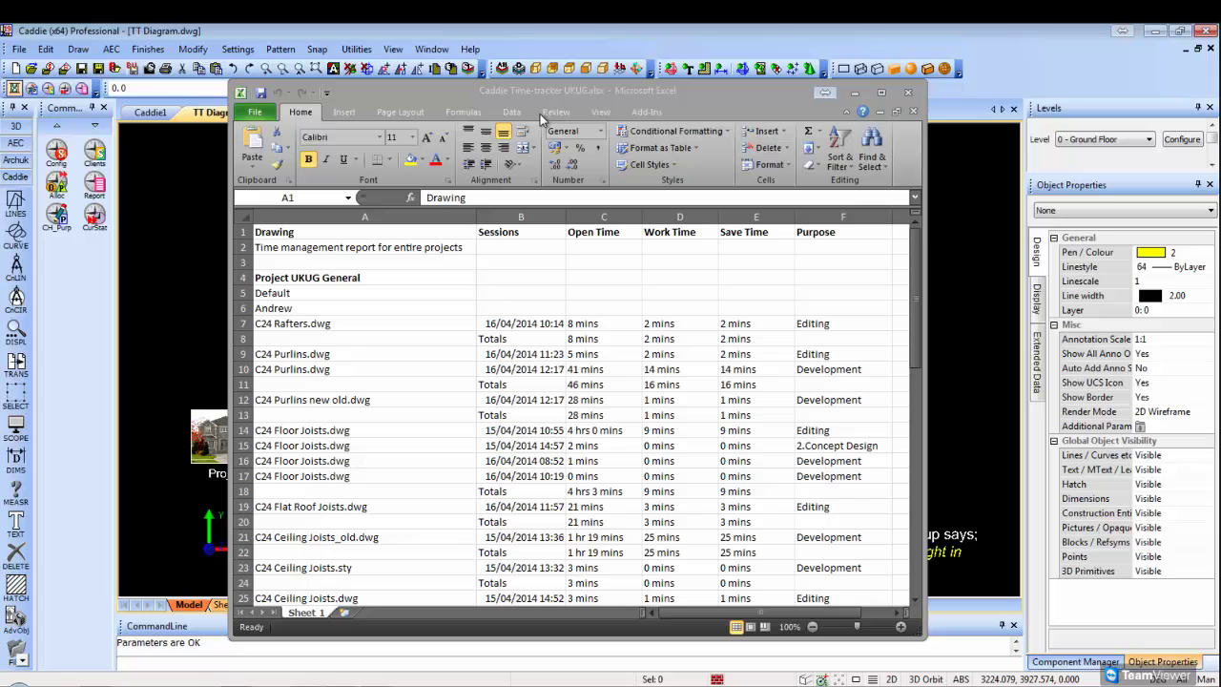
# Step: Close the exported Excel time report to bring back the TT Diagram.dwg drawing
pyautogui.click(542, 29)
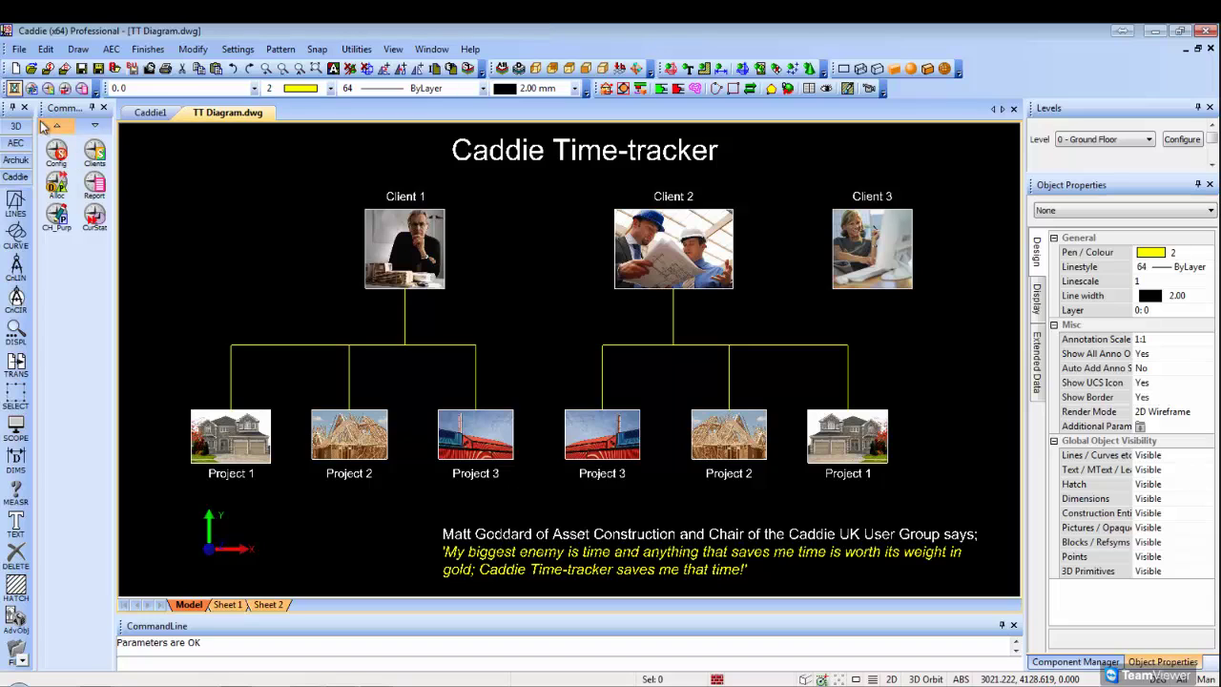
# Step: Open Drawing History, listing activity days from Thursday 15/5/2014 back through April 2014
pyautogui.click(15, 88)
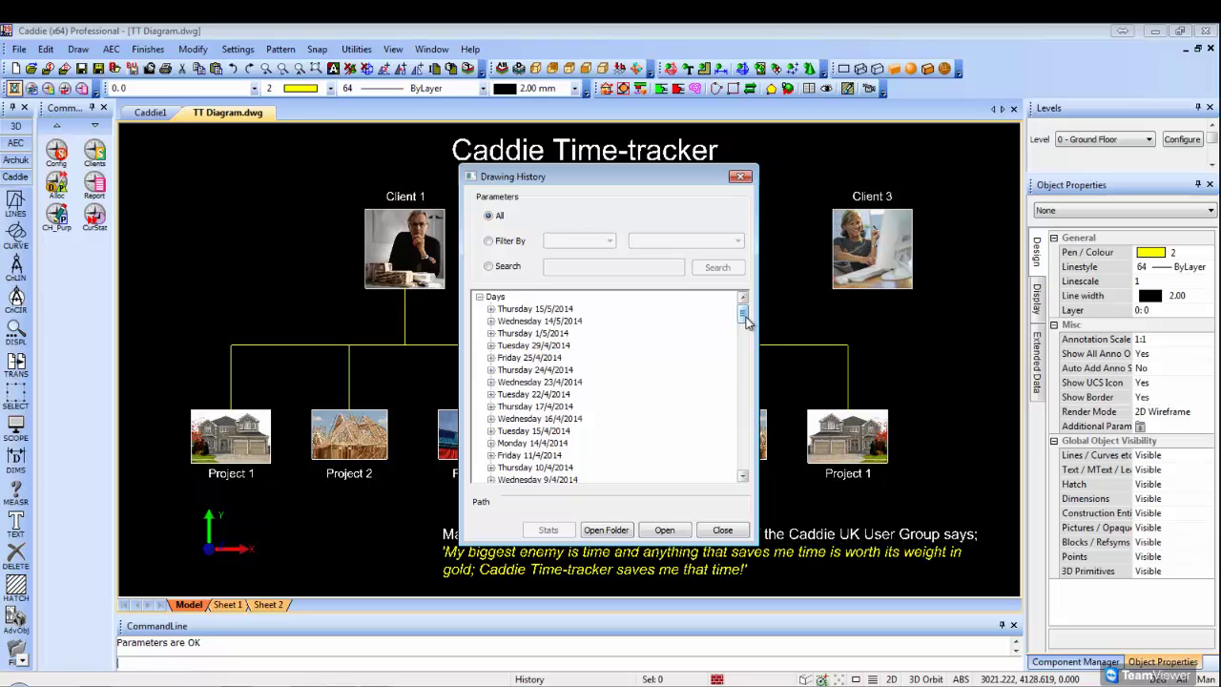
pyautogui.click(543, 372)
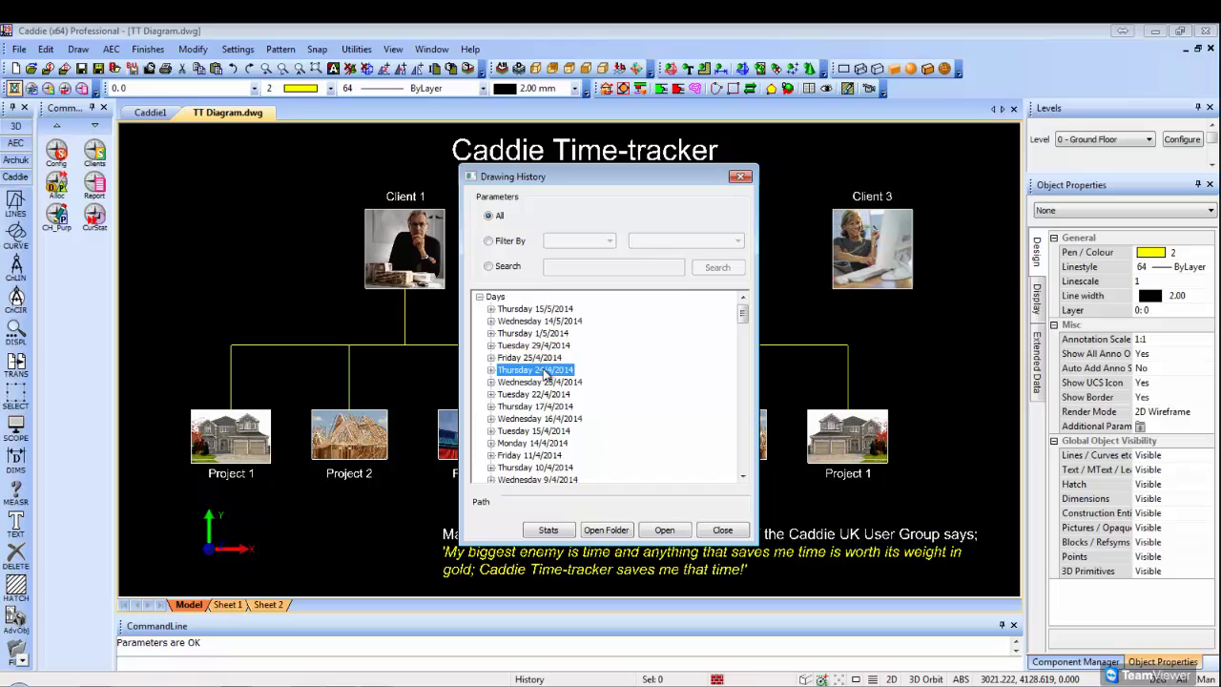
pyautogui.click(547, 530)
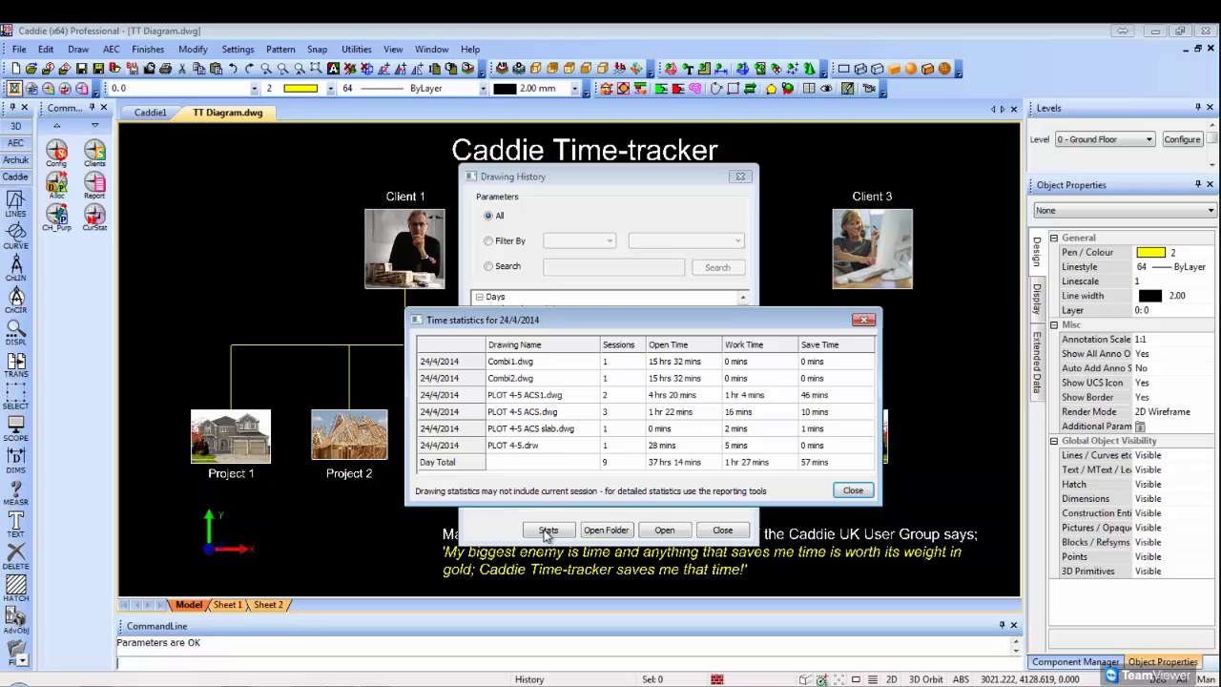
pyautogui.press('Escape')
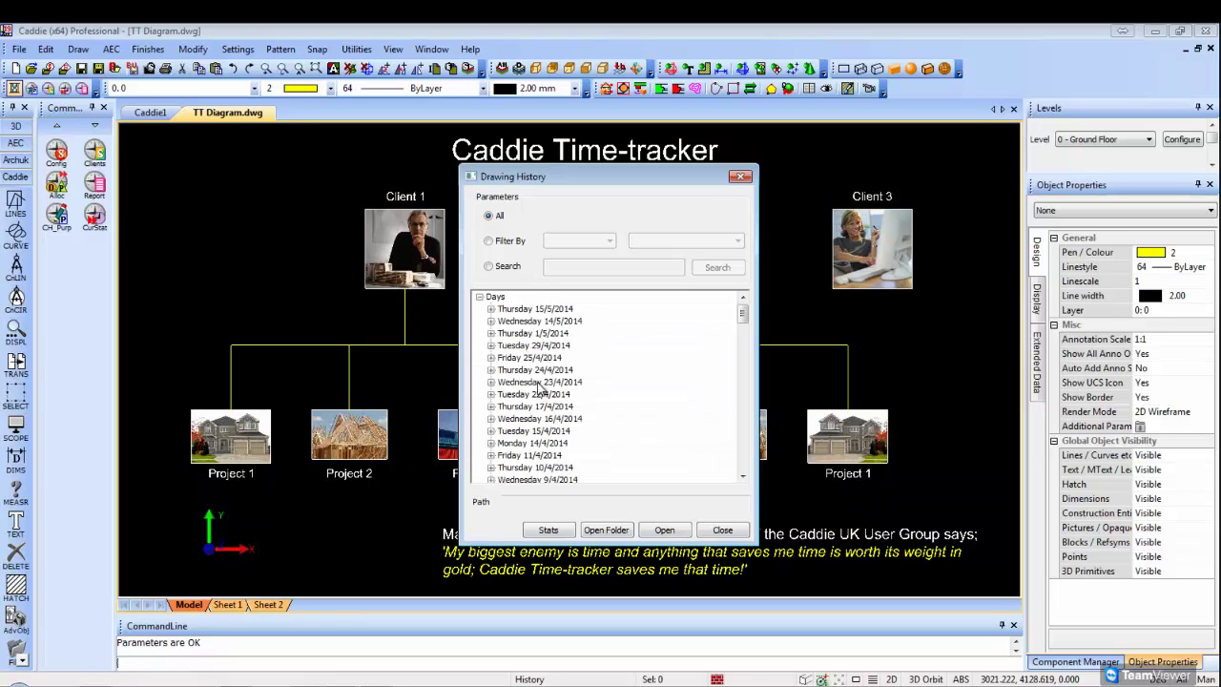
# Step: Expand Thursday 24/4/2014 and view the Stats storage path of PLOT 4-5 ACS1.dwg
pyautogui.click(491, 370)
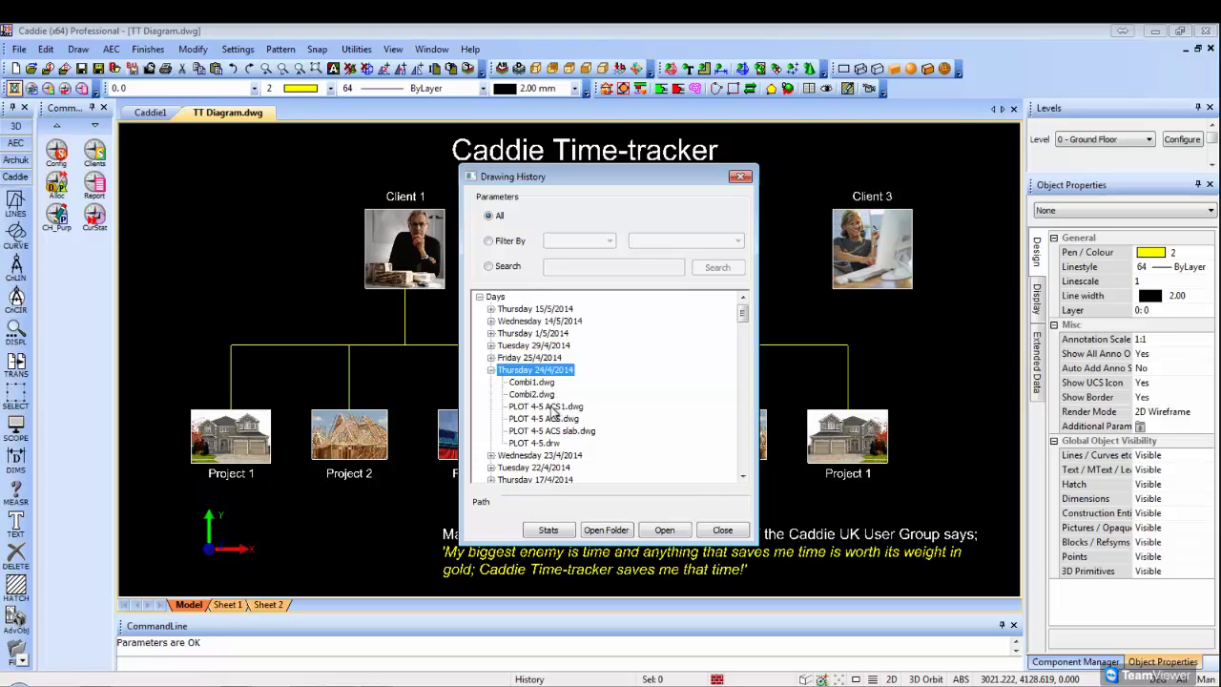
pyautogui.click(552, 408)
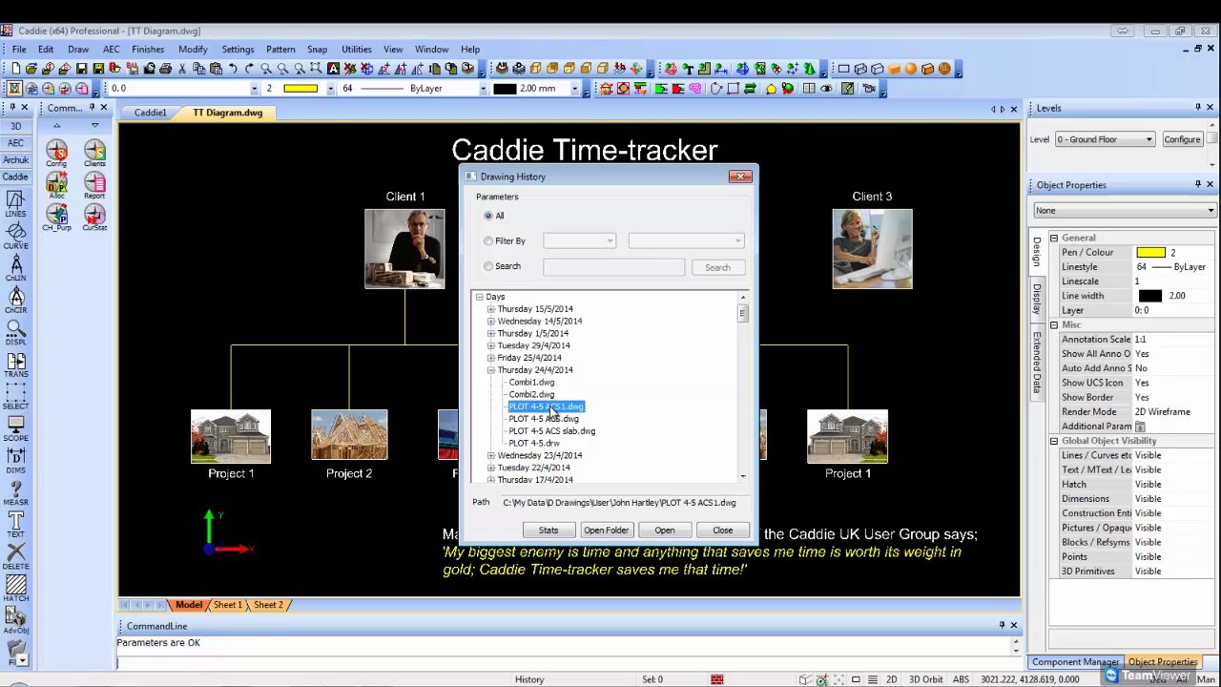
pyautogui.click(549, 530)
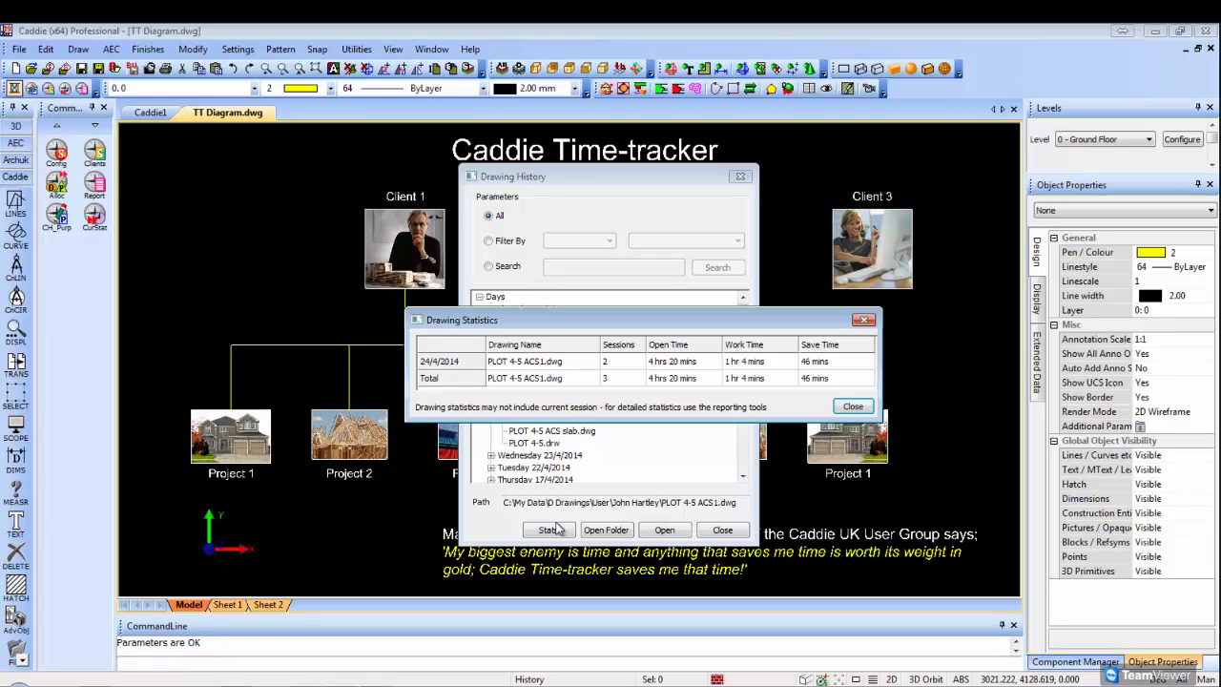
pyautogui.click(852, 407)
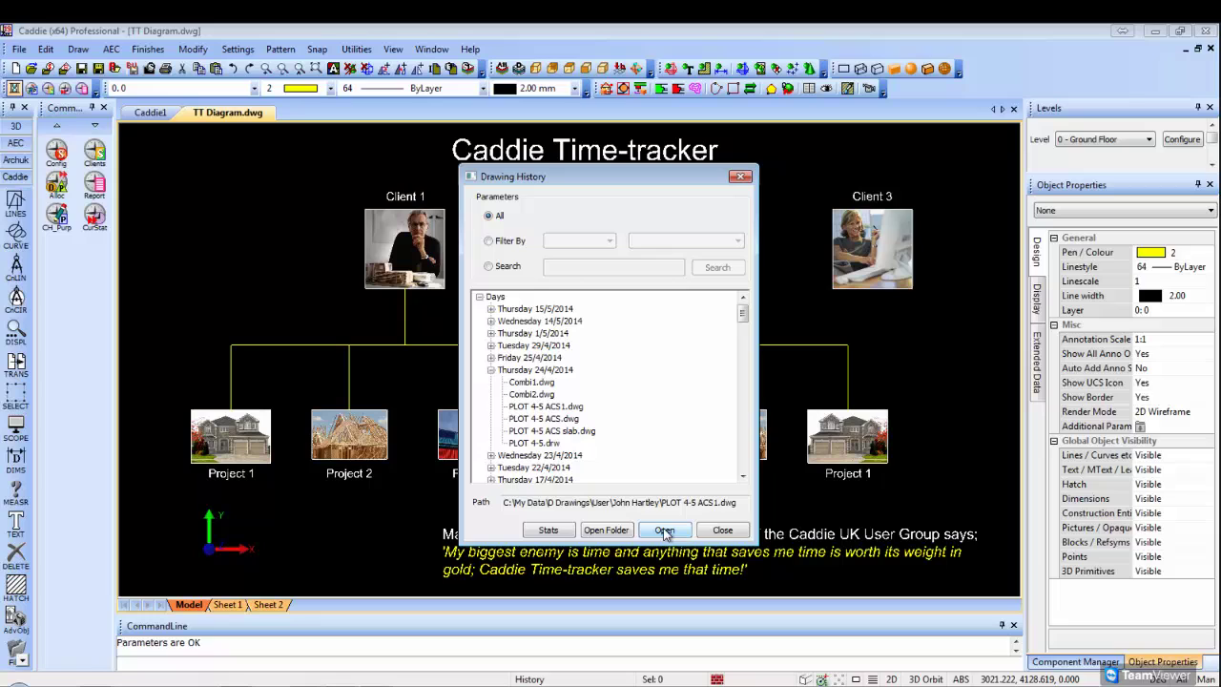
# Step: Switch Drawing History to Filter By mode beside the drawing, trying Client, then choosing Project
pyautogui.click(490, 244)
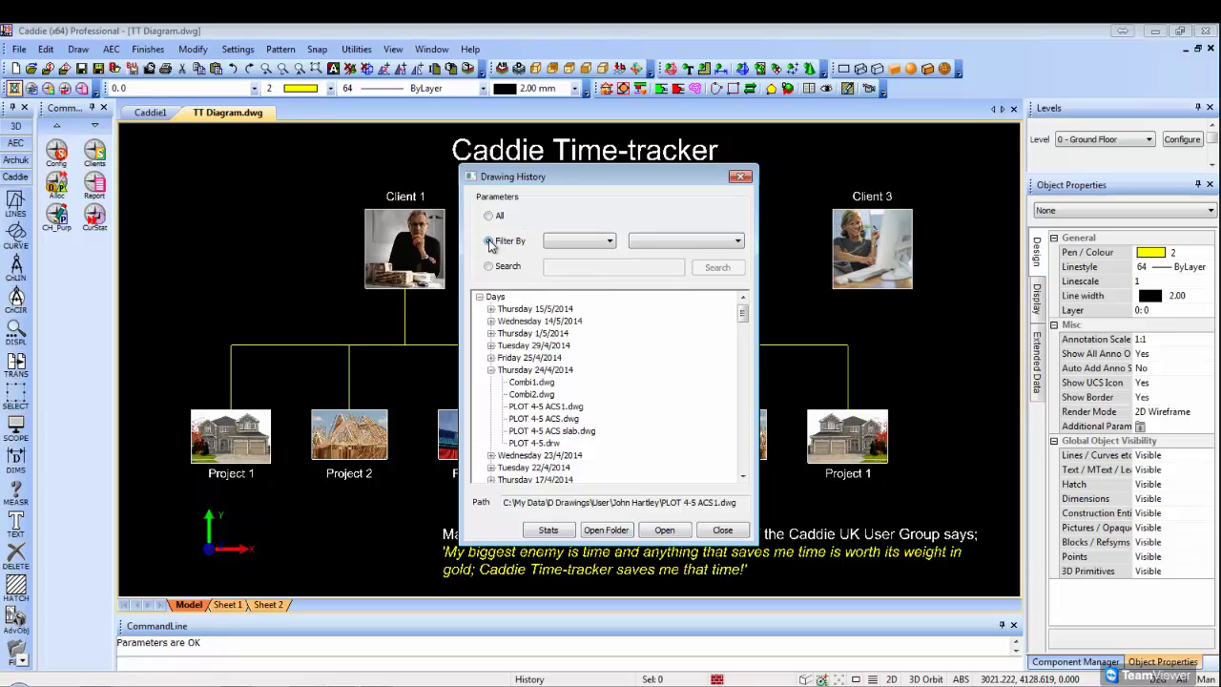
pyautogui.moveTo(573, 176)
pyautogui.mouseDown()
pyautogui.moveTo(713, 163)
pyautogui.moveTo(935, 170)
pyautogui.moveTo(919, 185)
pyautogui.moveTo(977, 162)
pyautogui.moveTo(999, 136)
pyautogui.mouseUp()
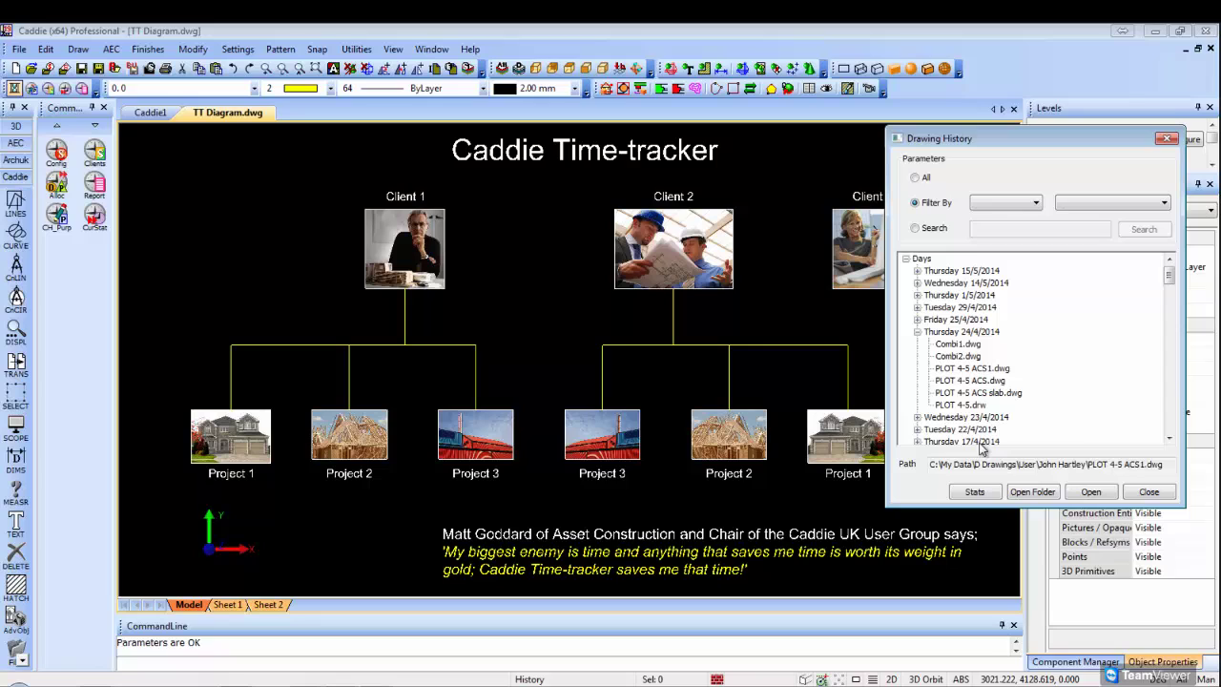
pyautogui.click(1037, 205)
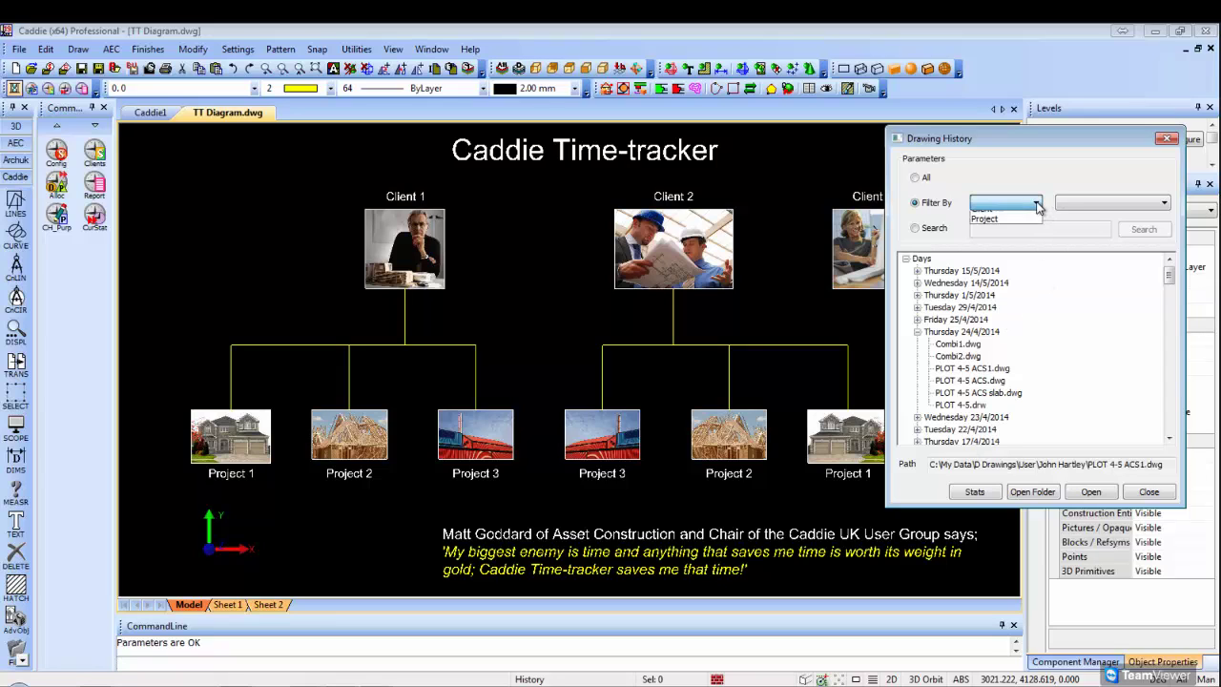
pyautogui.click(1002, 217)
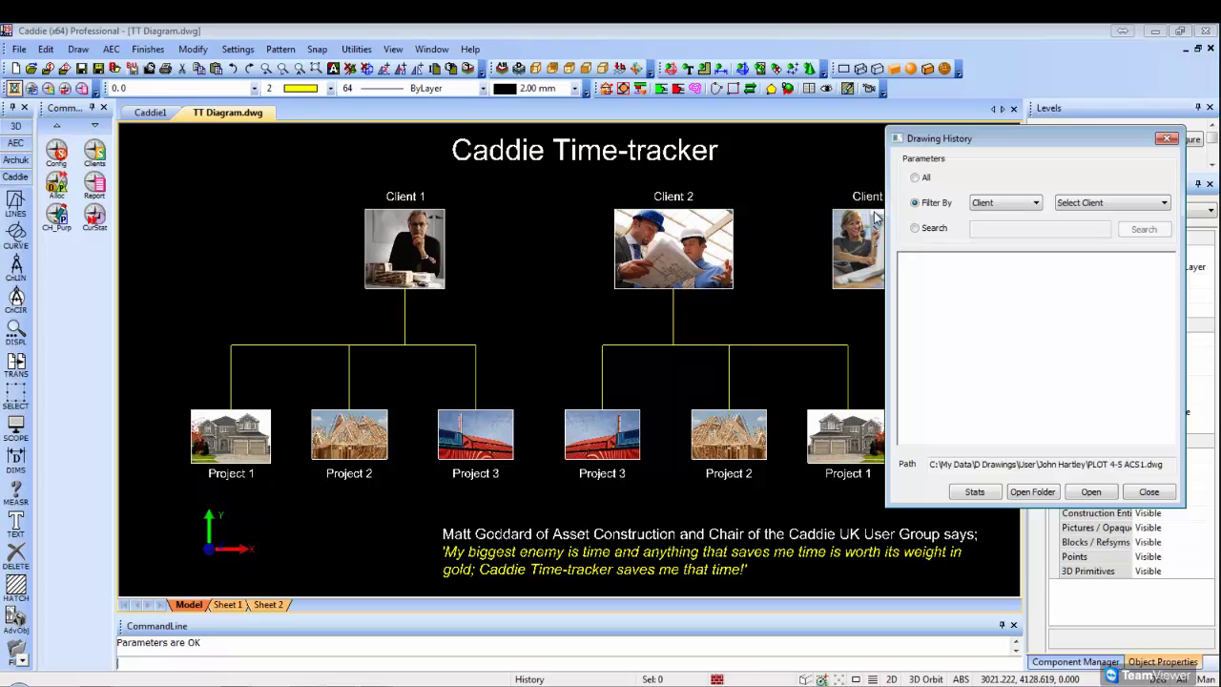
pyautogui.click(1112, 204)
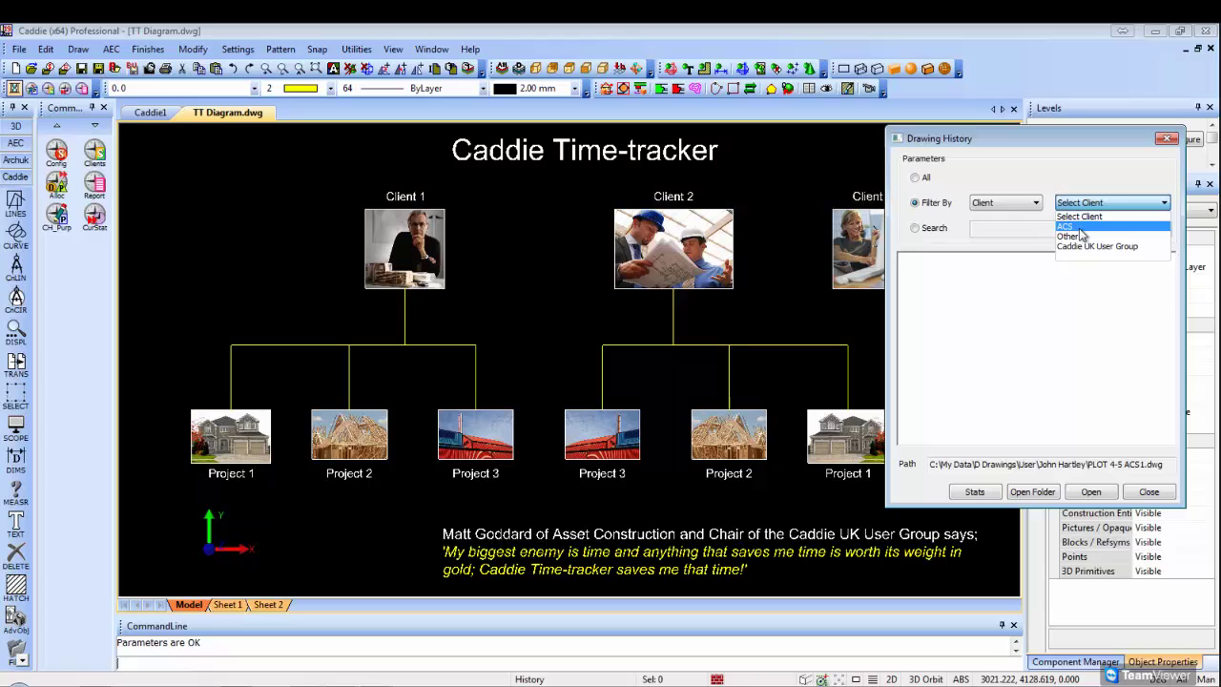
pyautogui.click(1028, 204)
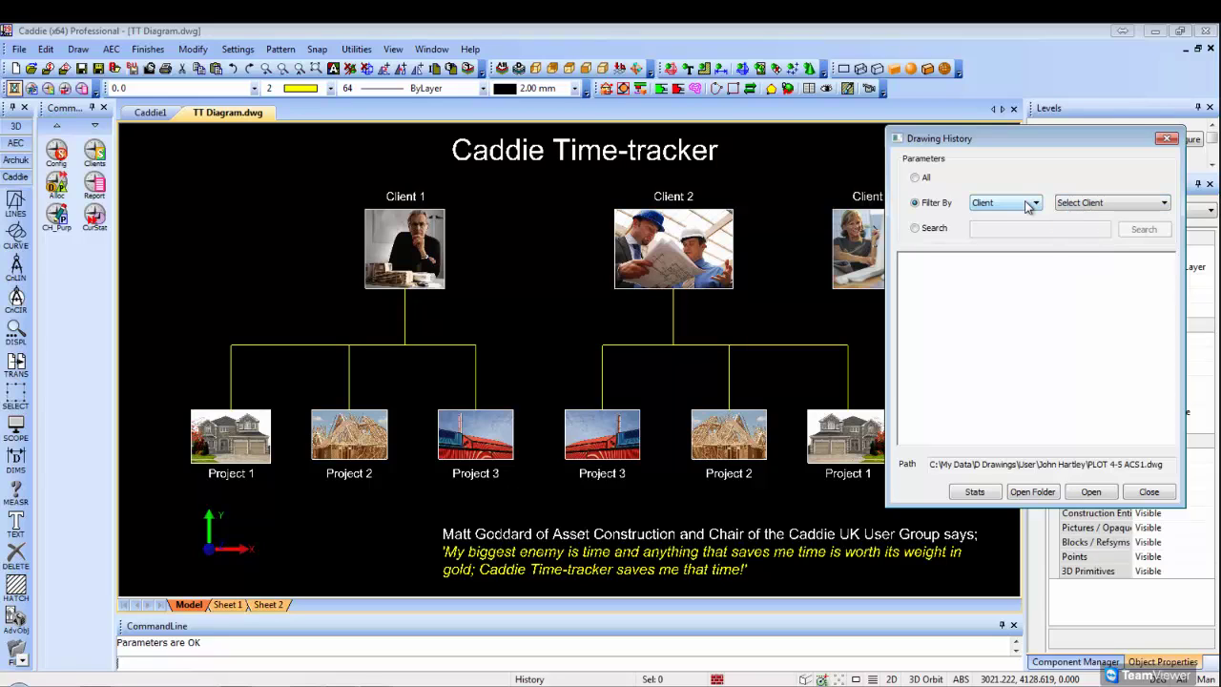
pyautogui.click(1028, 204)
pyautogui.click(992, 227)
pyautogui.click(1153, 203)
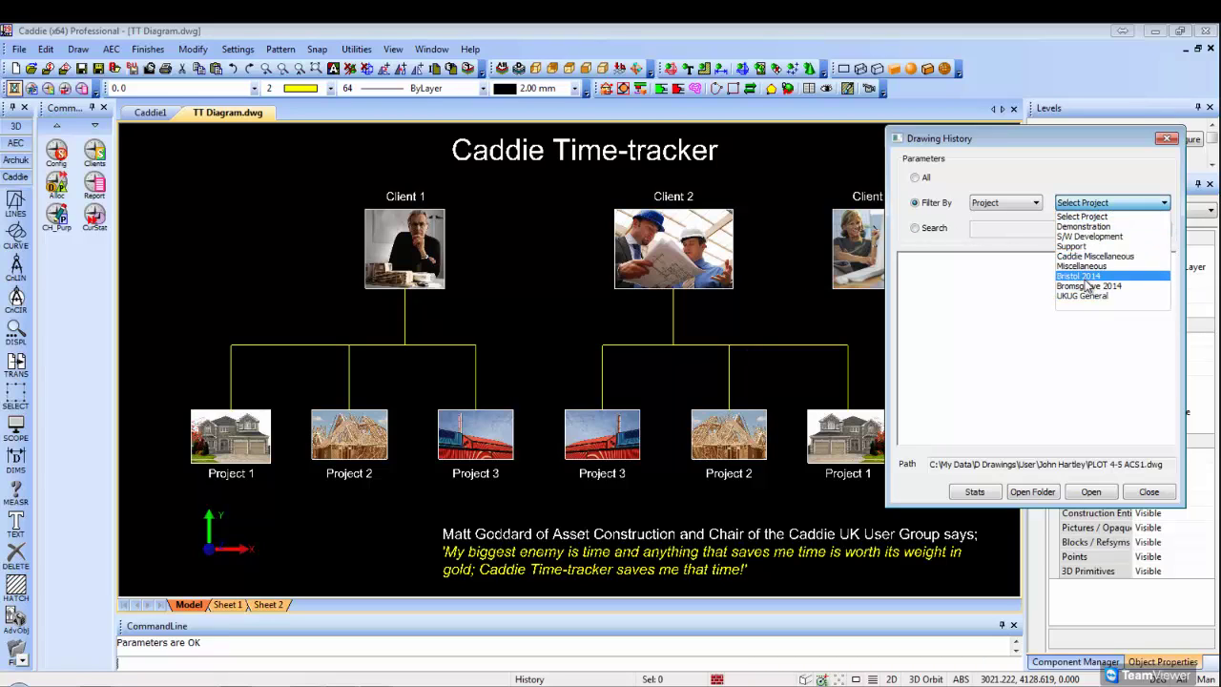
# Step: Search the history for 'hatch' and expand Thursday 9/1/2014 to show Caddie 19 Quick Hatch.dwg
pyautogui.click(919, 233)
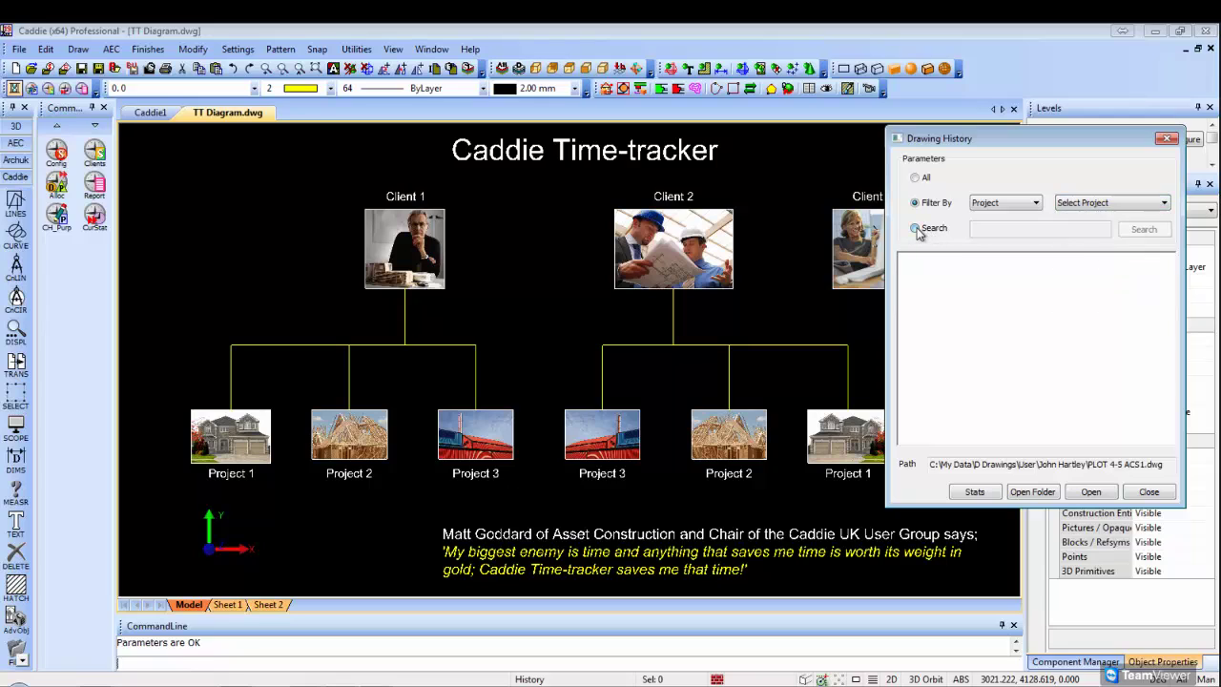
pyautogui.click(916, 229)
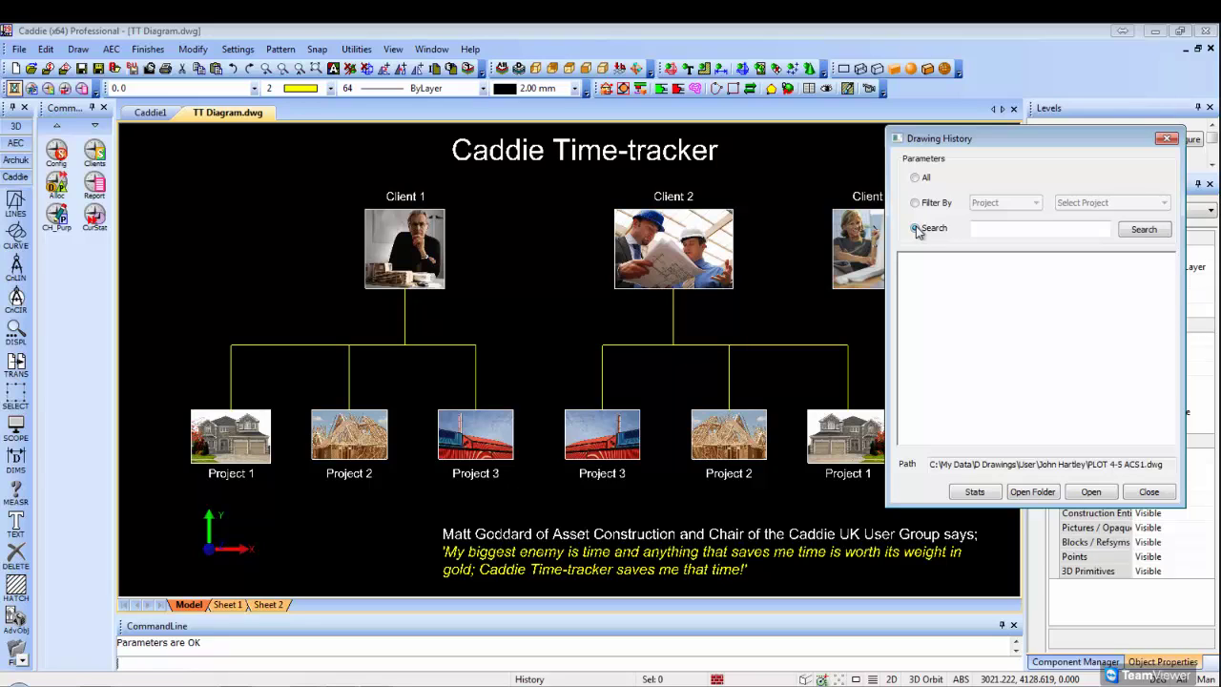
pyautogui.click(916, 229)
pyautogui.click(1003, 230)
pyautogui.write('hatch')
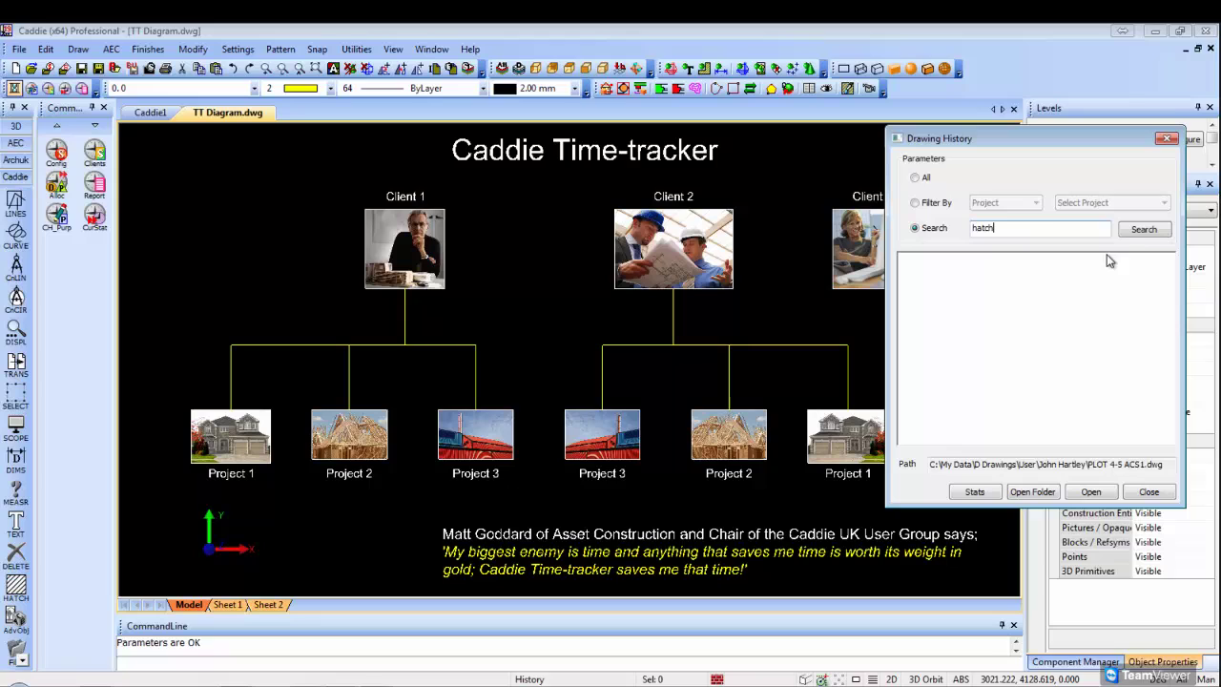
pyautogui.click(1140, 233)
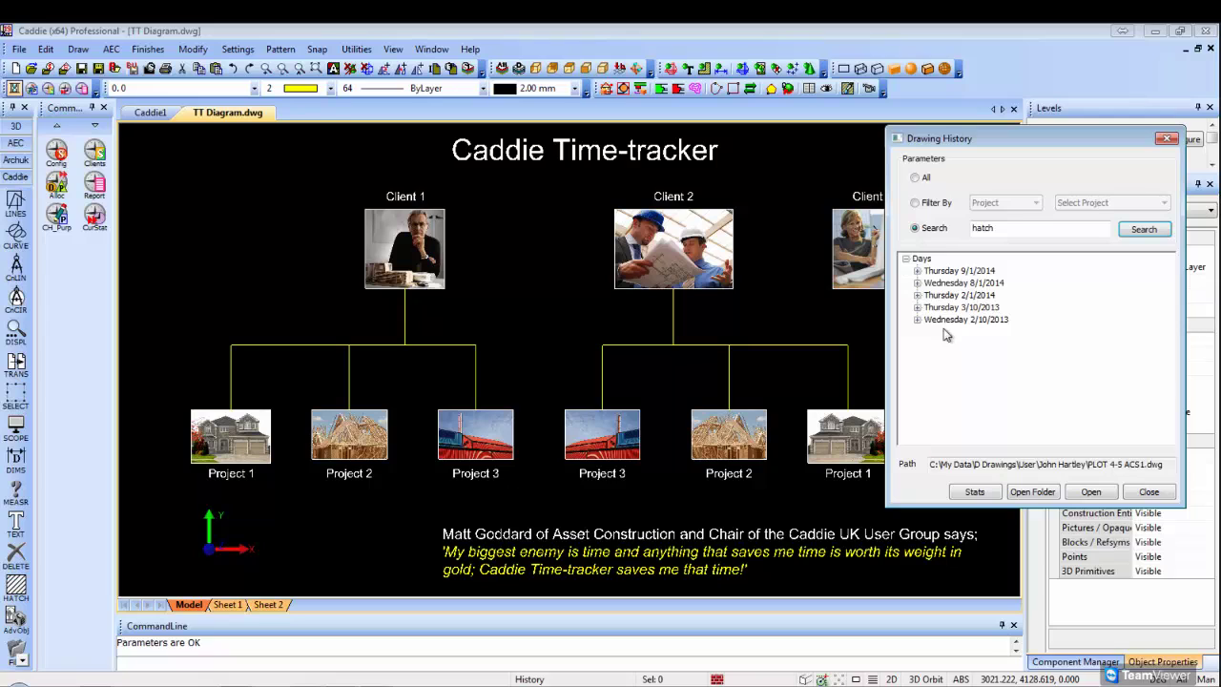
pyautogui.click(917, 271)
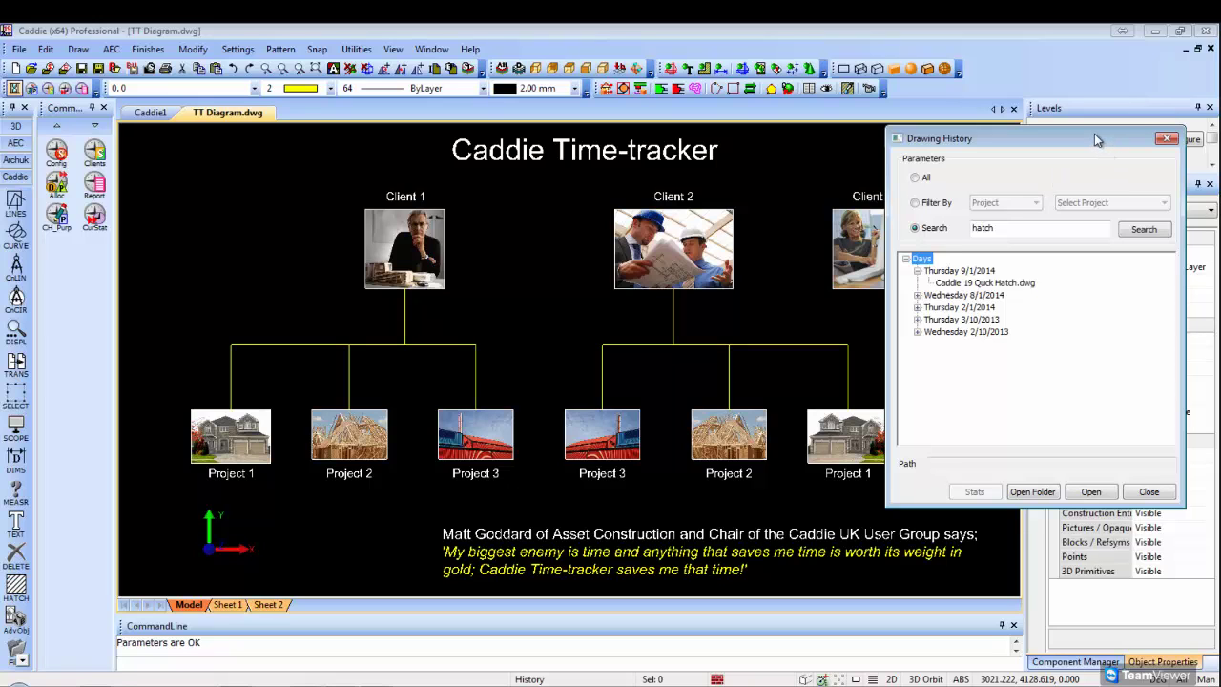
pyautogui.moveTo(1096, 134); pyautogui.dragTo(1069, 134)
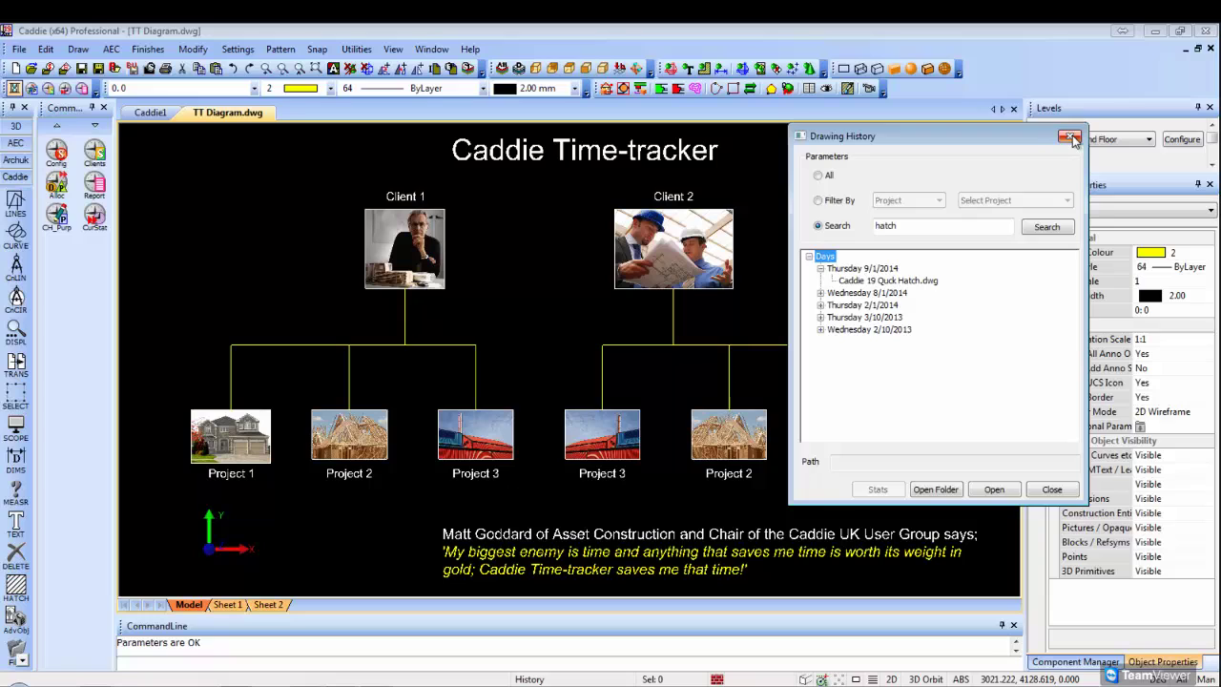
# Step: Close Drawing History and open Time Management Configuration from the Config toolbar button
pyautogui.click(1069, 138)
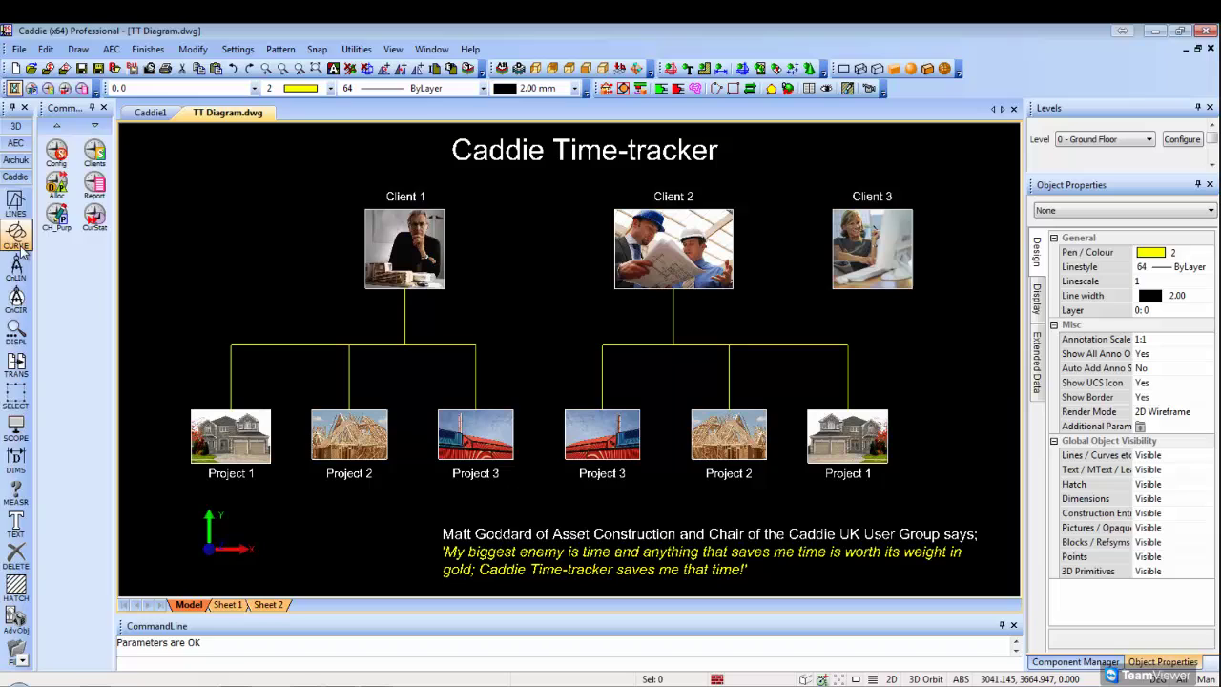
pyautogui.scroll(-1, 15, 376)
pyautogui.scroll(-4, 15, 382)
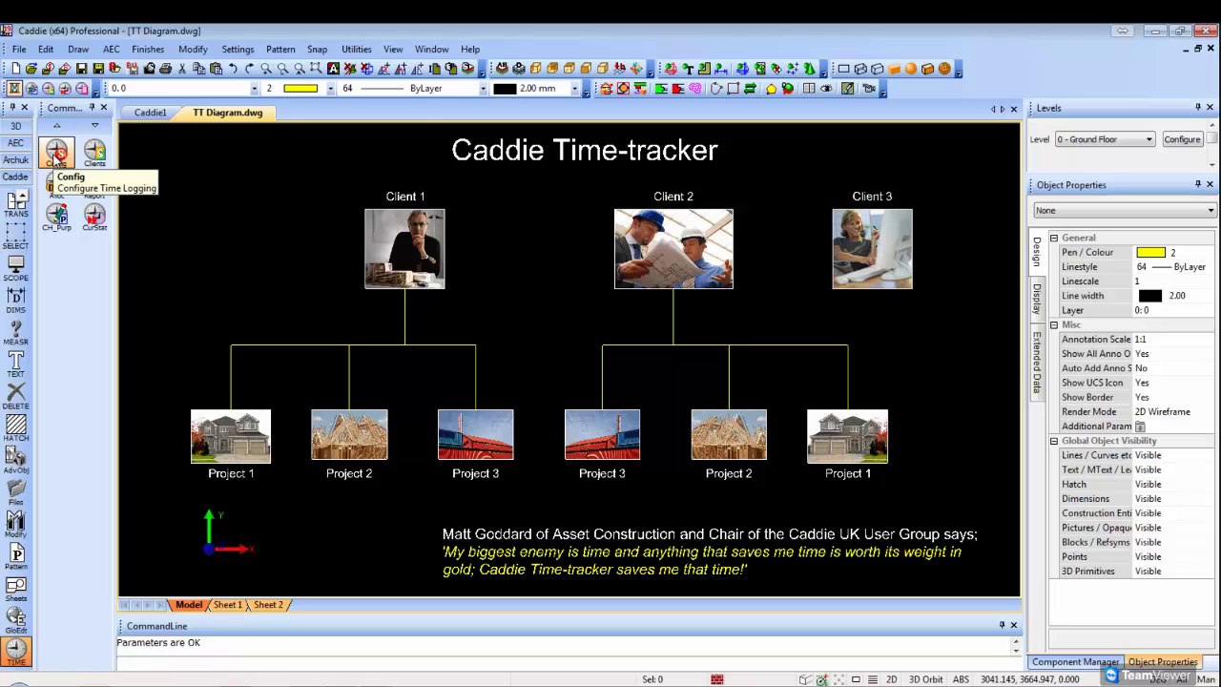
pyautogui.click(55, 155)
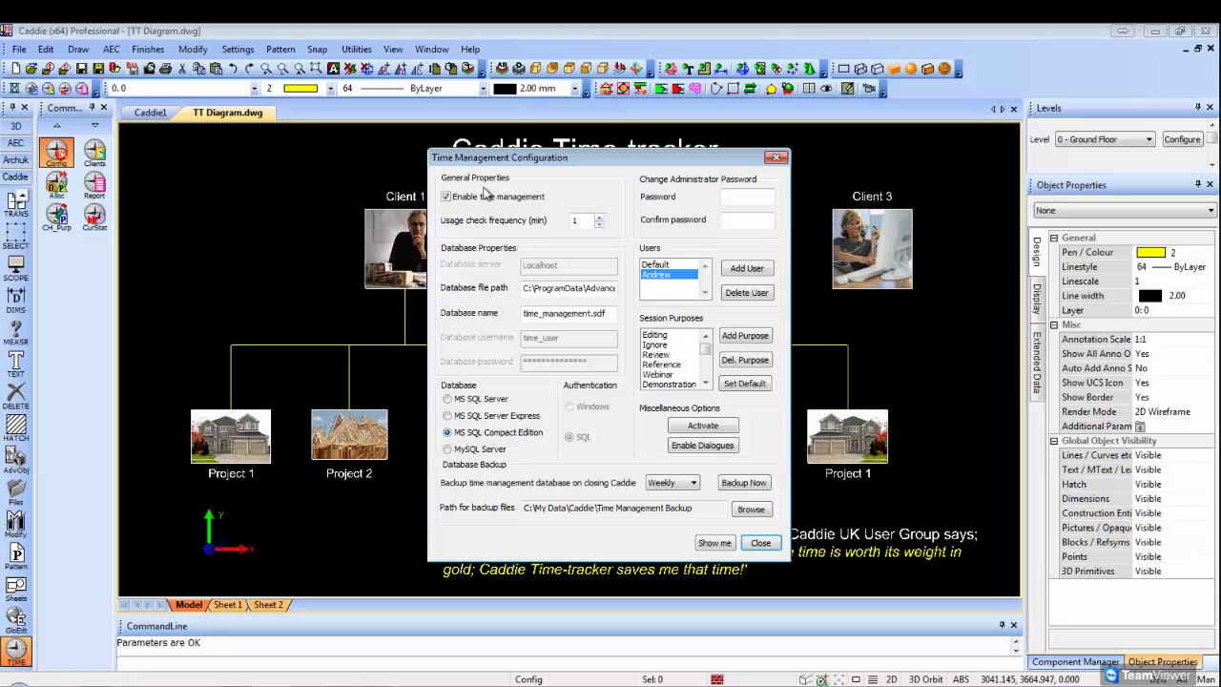
# Step: Close Time Management Configuration, returning to the TT Diagram.dwg clients-and-projects drawing
pyautogui.moveTo(533, 224)
pyautogui.moveTo(515, 227)
pyautogui.moveTo(704, 354); pyautogui.dragTo(707, 372)
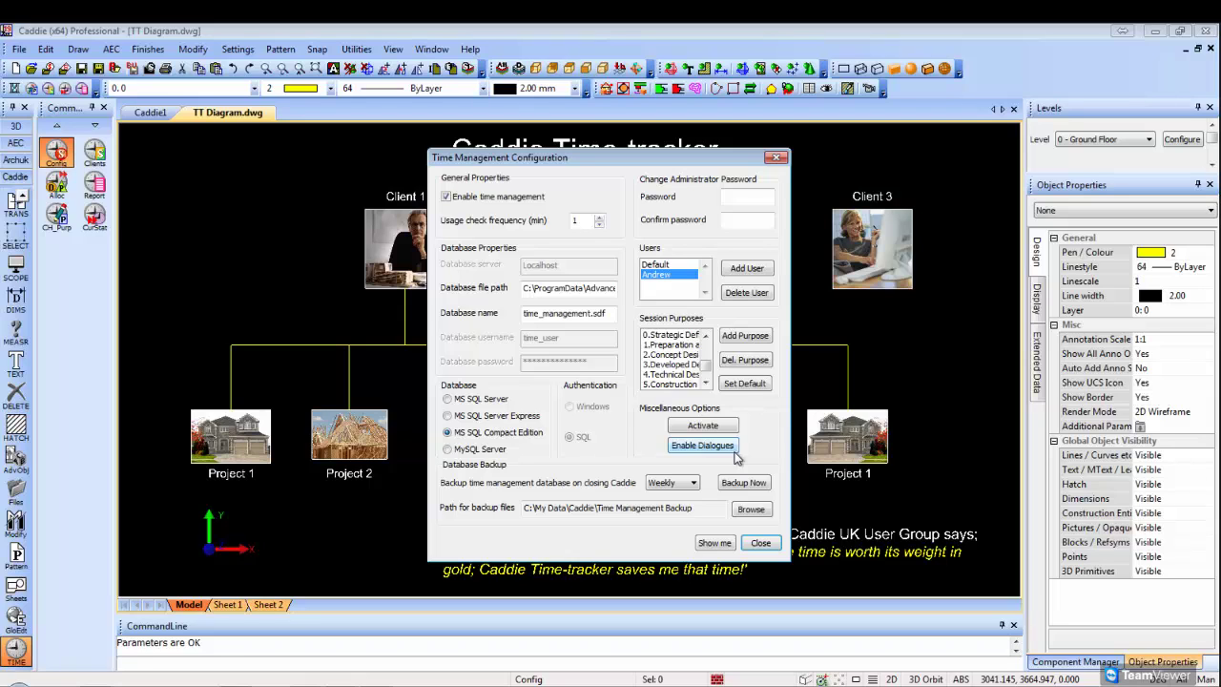
pyautogui.click(760, 541)
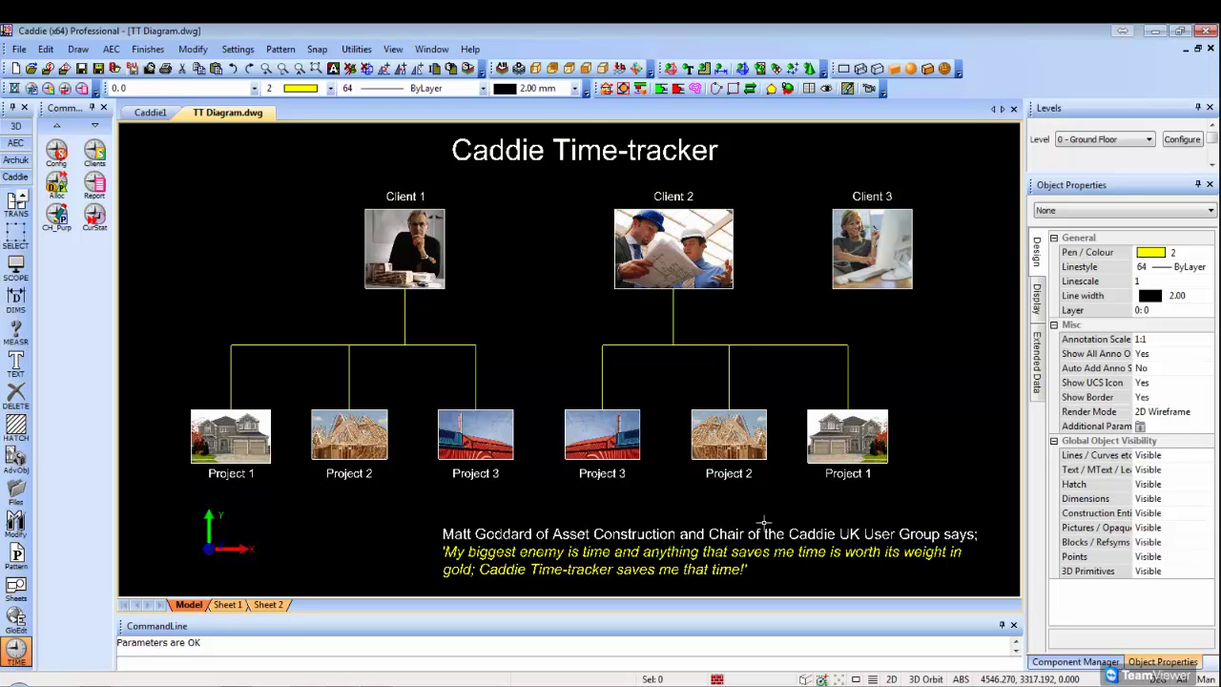
pyautogui.click(92, 158)
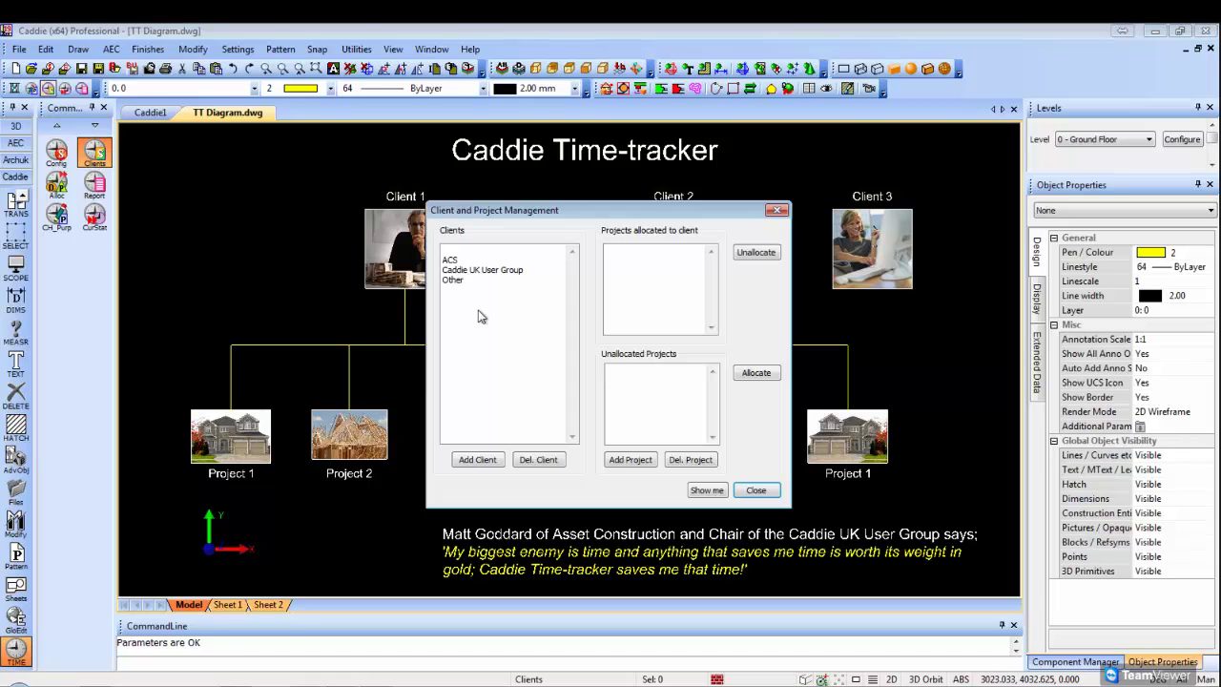
pyautogui.click(486, 461)
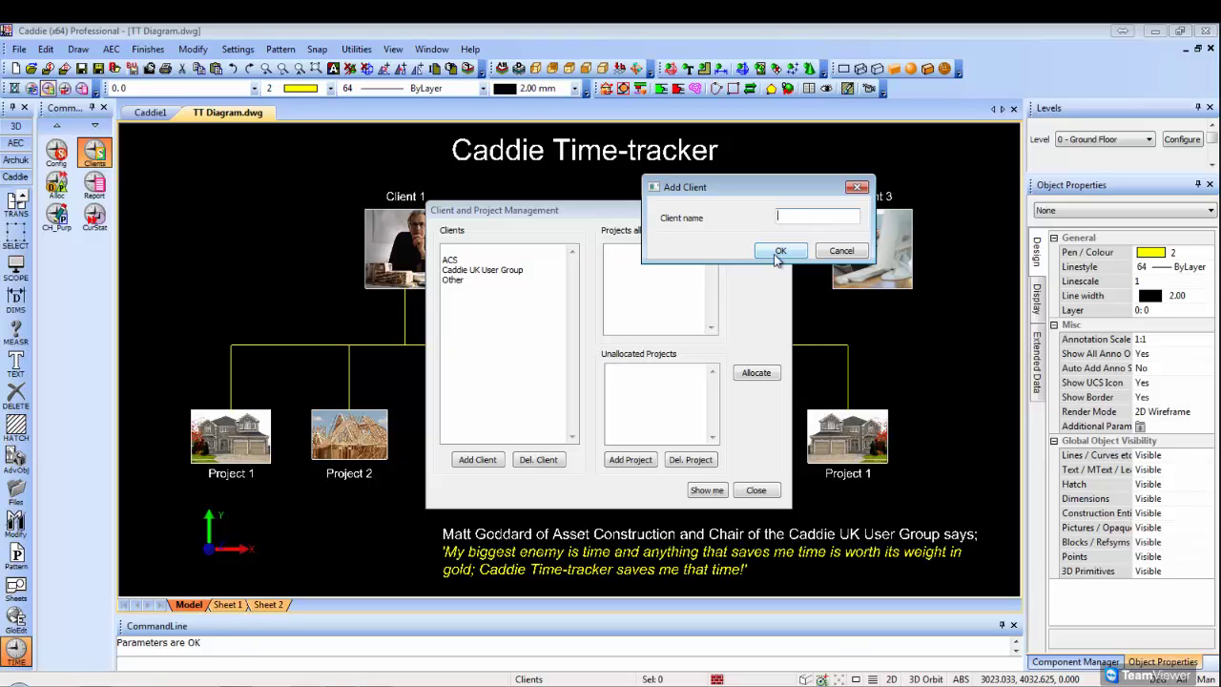
pyautogui.click(857, 189)
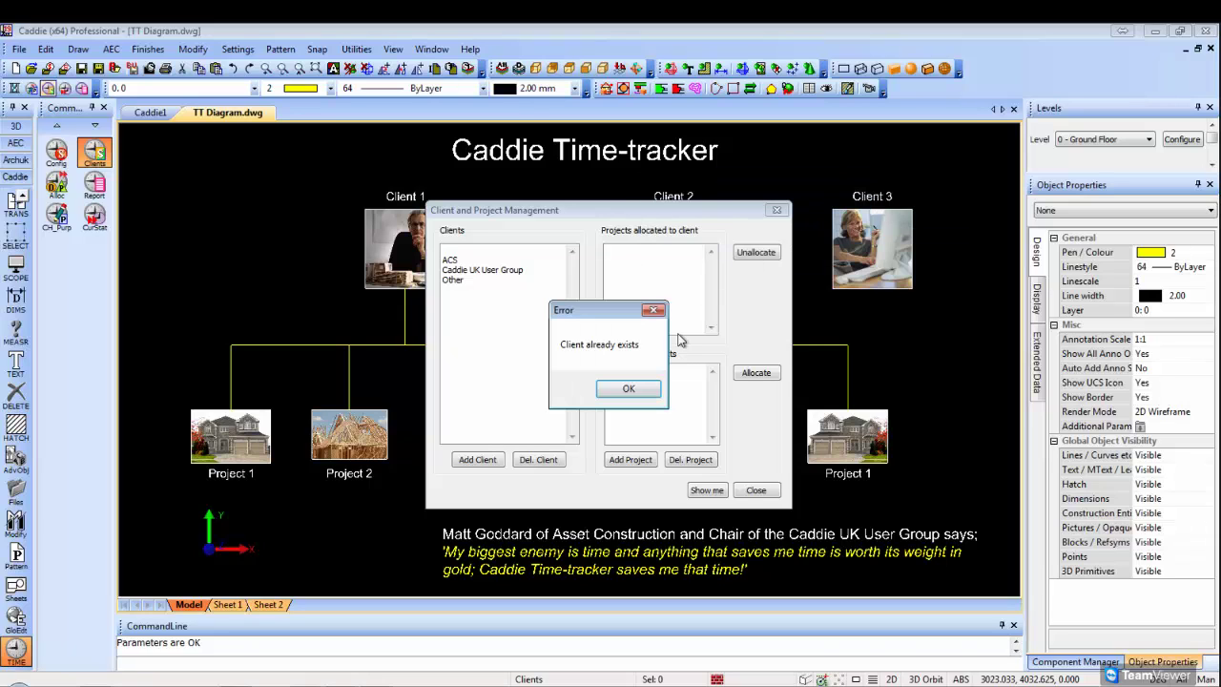
pyautogui.click(654, 386)
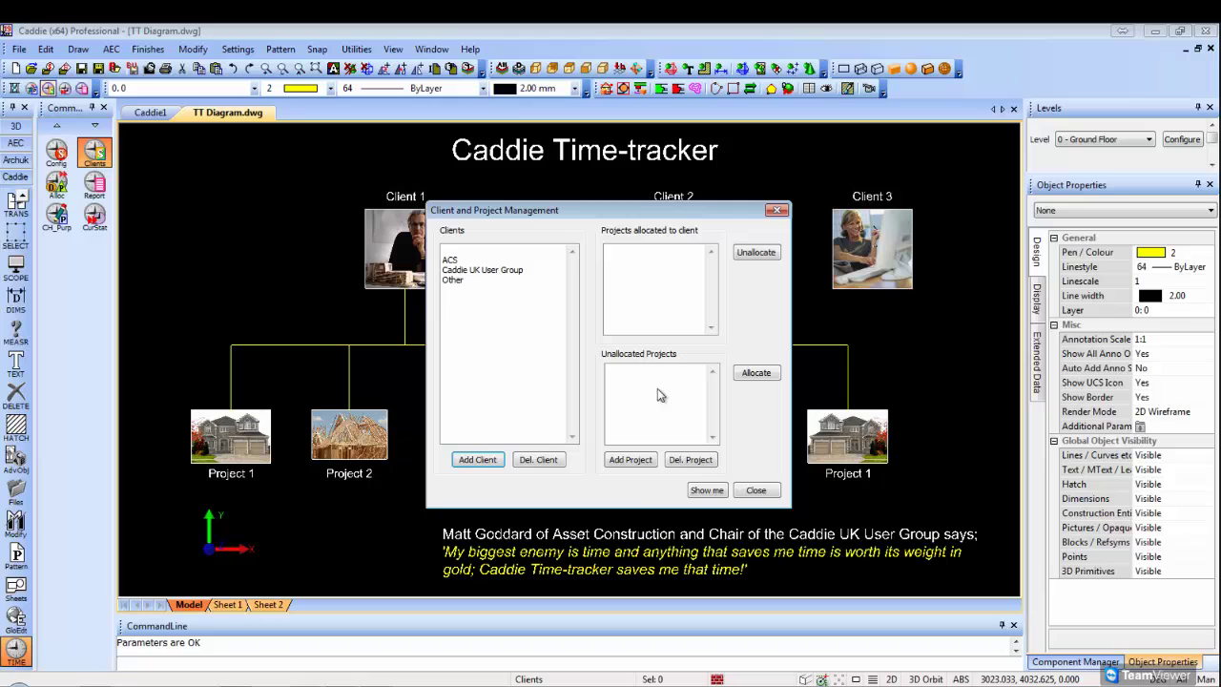
pyautogui.click(633, 462)
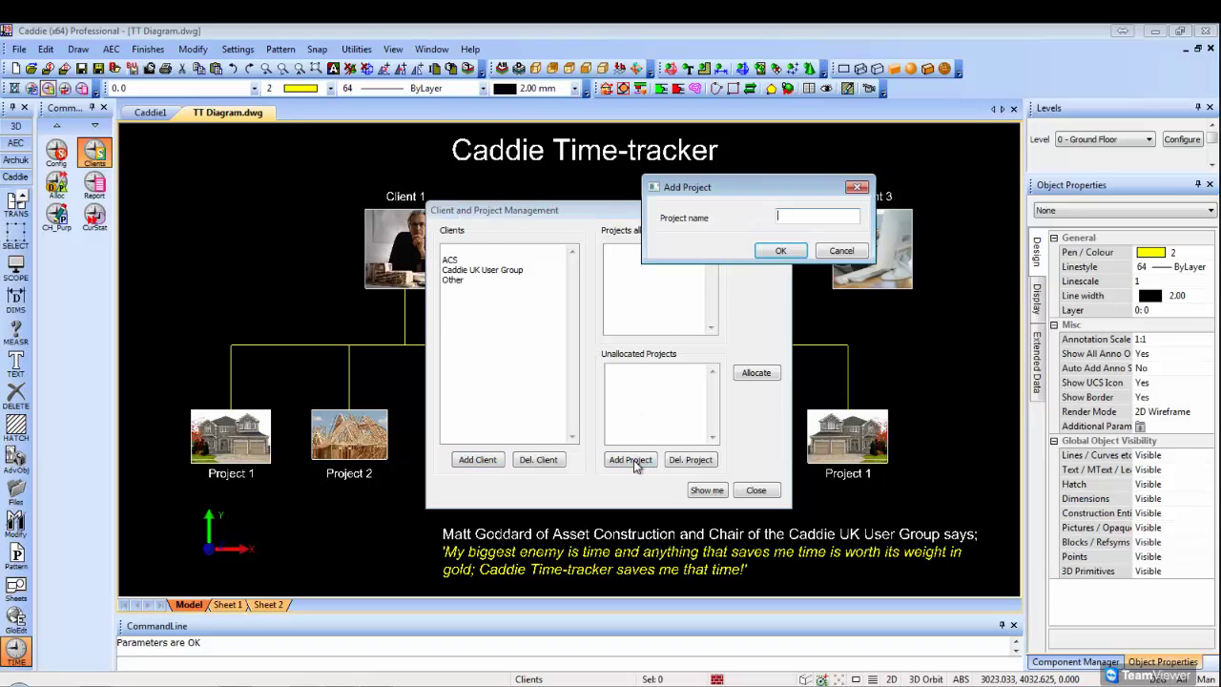
pyautogui.click(854, 252)
pyautogui.click(649, 390)
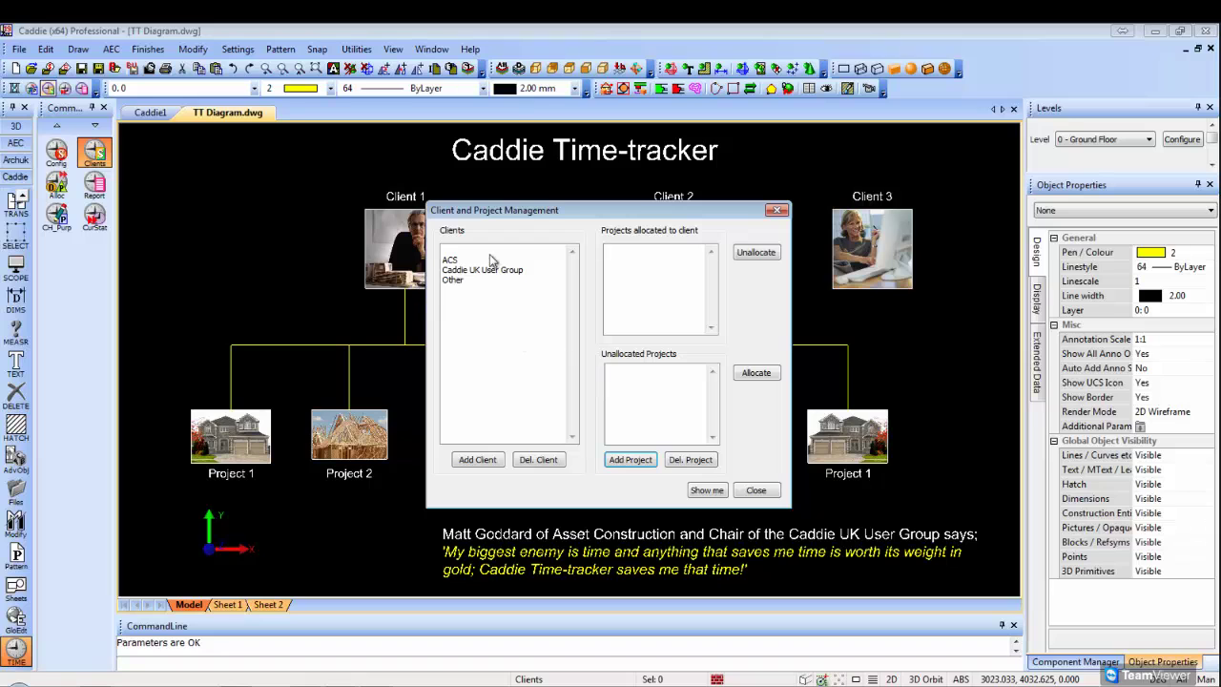
pyautogui.moveTo(547, 214); pyautogui.dragTo(784, 151)
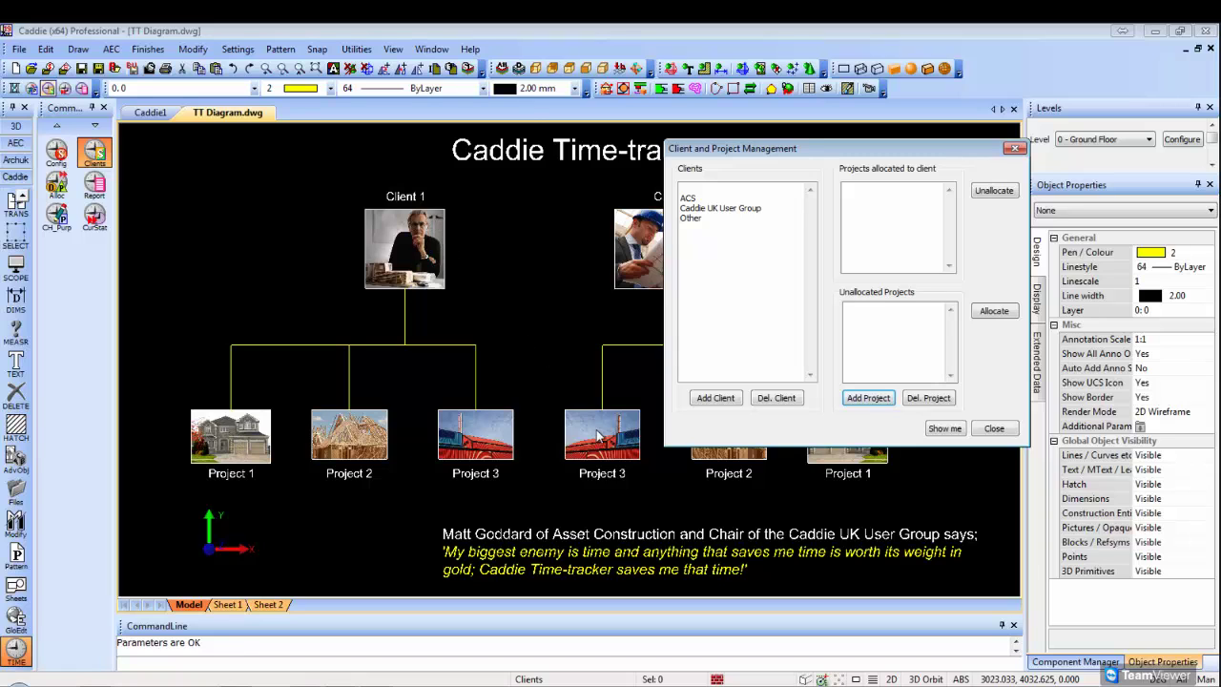
pyautogui.moveTo(803, 150); pyautogui.dragTo(893, 153)
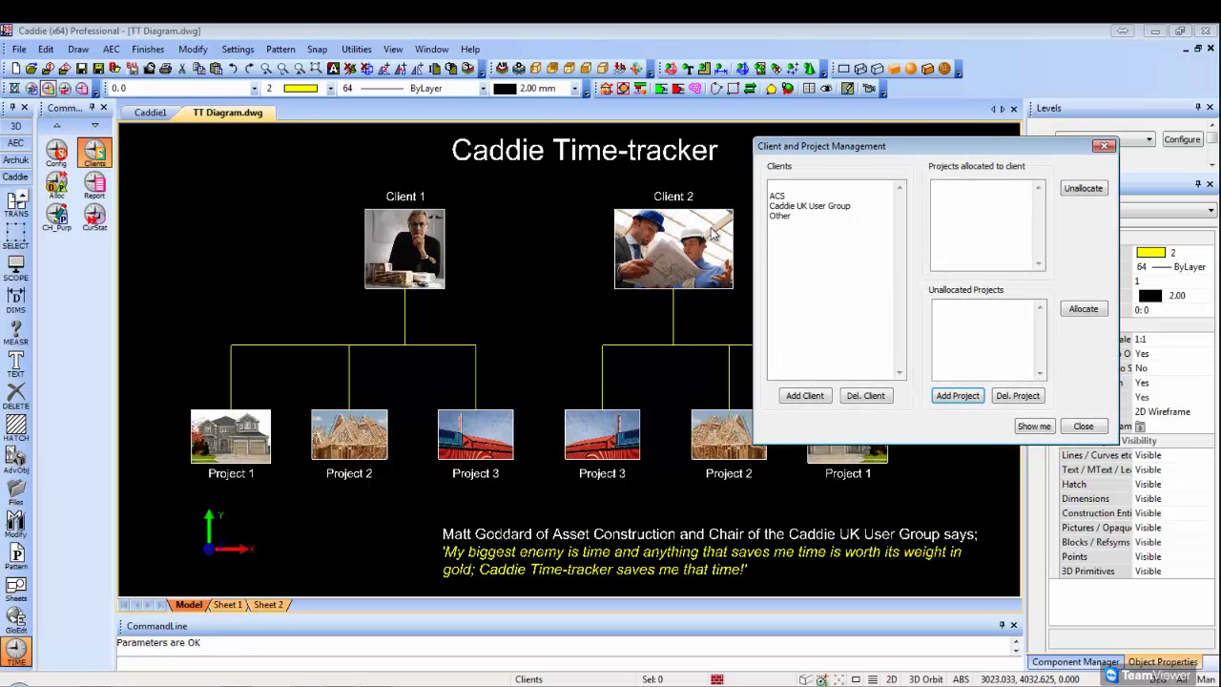
pyautogui.click(1086, 426)
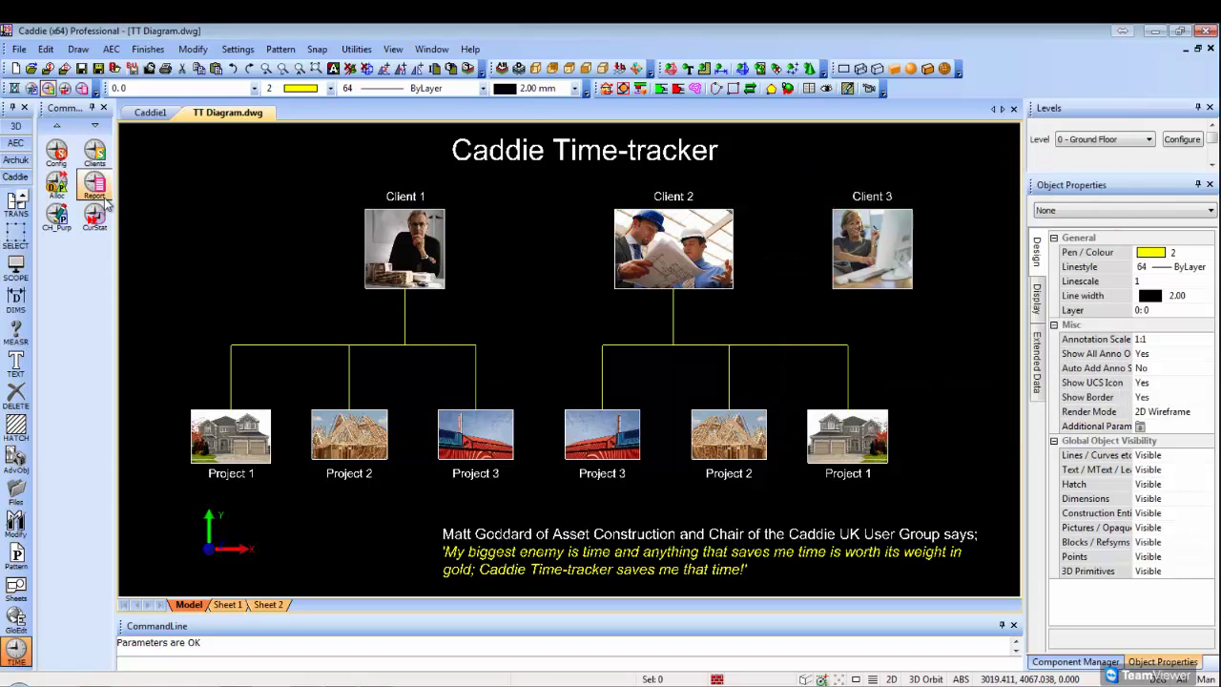
pyautogui.click(57, 185)
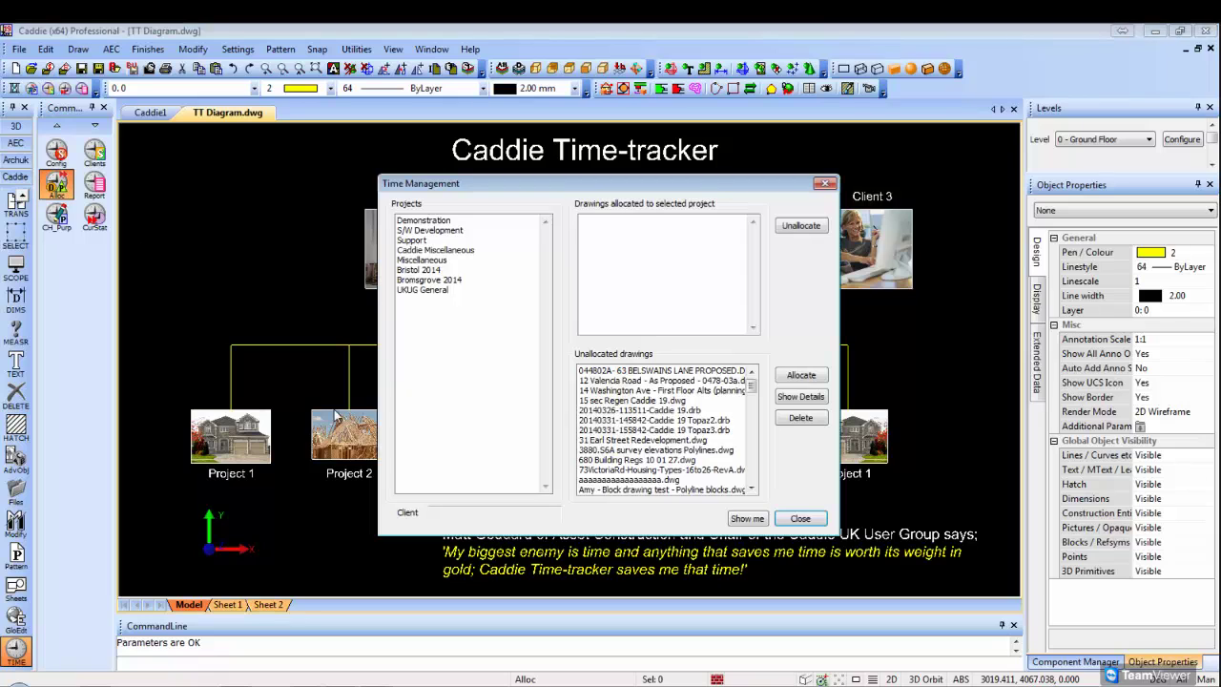
pyautogui.click(662, 371)
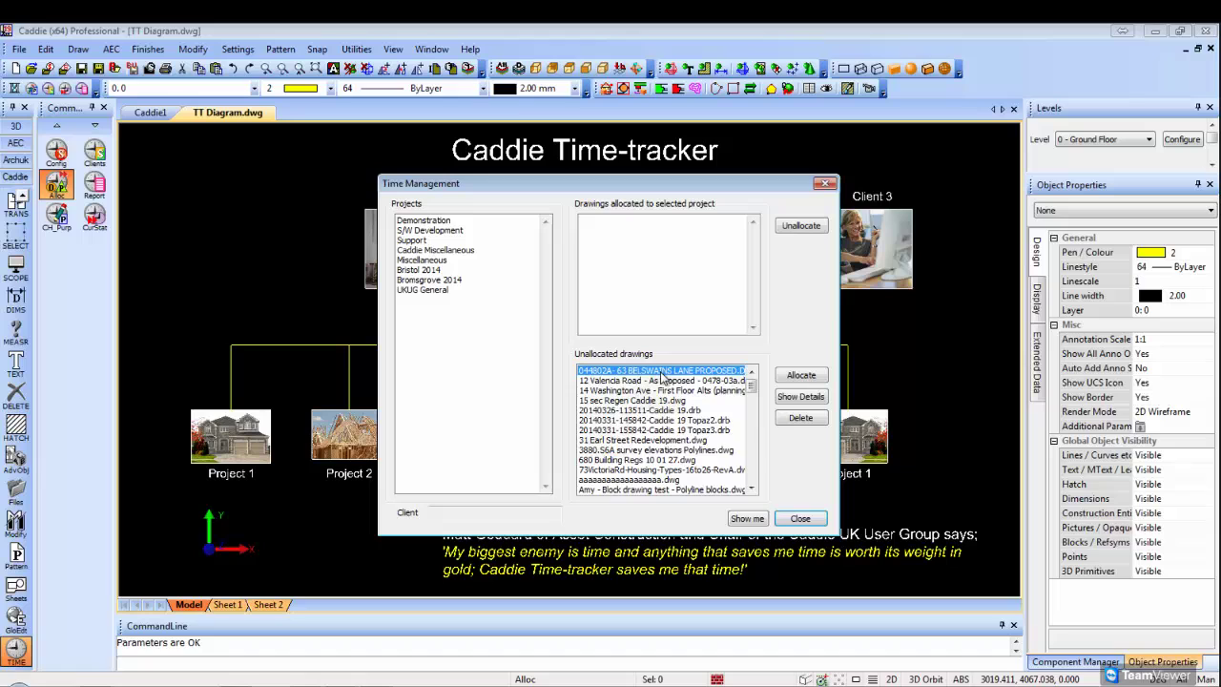
pyautogui.moveTo(664, 376); pyautogui.dragTo(662, 462)
pyautogui.keyDown('ctrl'); pyautogui.click(662, 460); pyautogui.keyUp('ctrl')
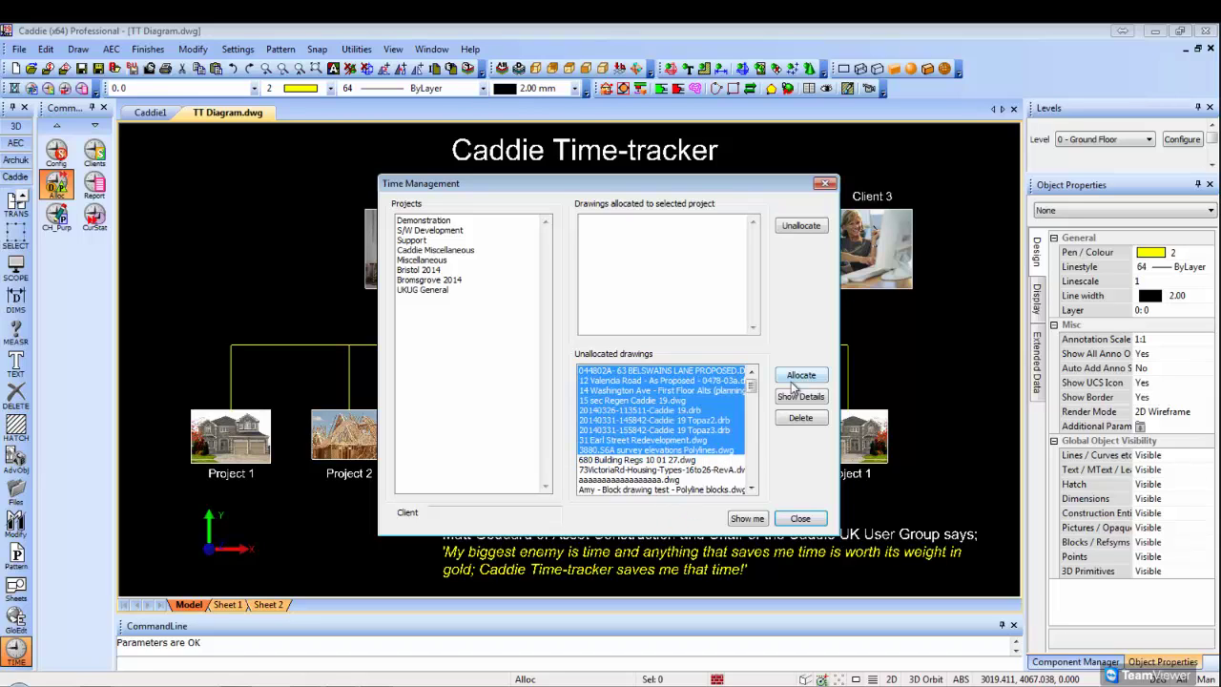
pyautogui.click(668, 386)
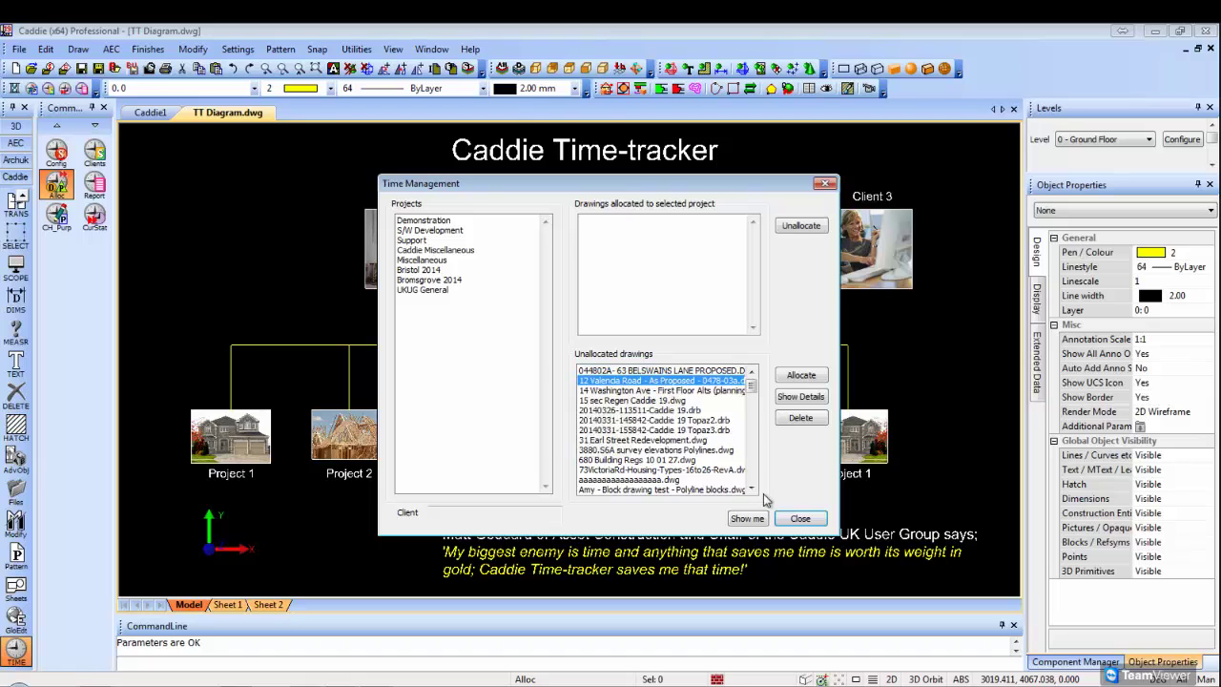
pyautogui.keyDown('shift'); pyautogui.click(682, 470); pyautogui.keyUp('shift')
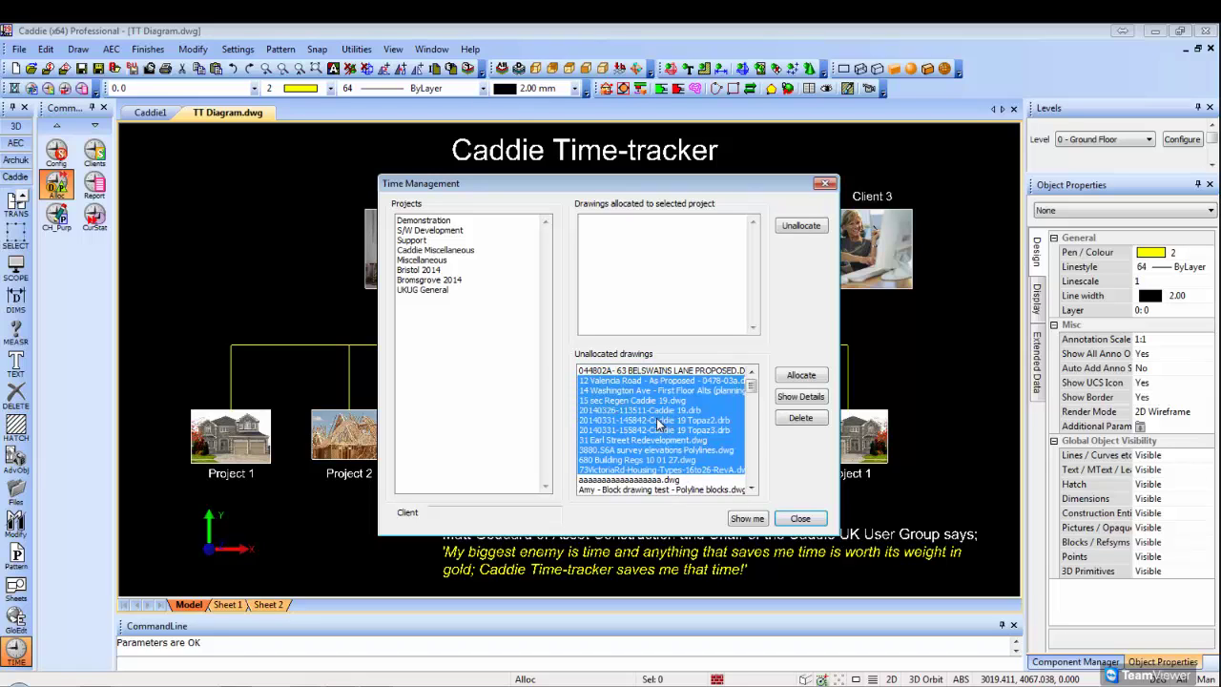
pyautogui.keyDown('ctrl'); pyautogui.click(626, 410); pyautogui.keyUp('ctrl')
pyautogui.keyDown('ctrl'); pyautogui.click(644, 440); pyautogui.keyUp('ctrl')
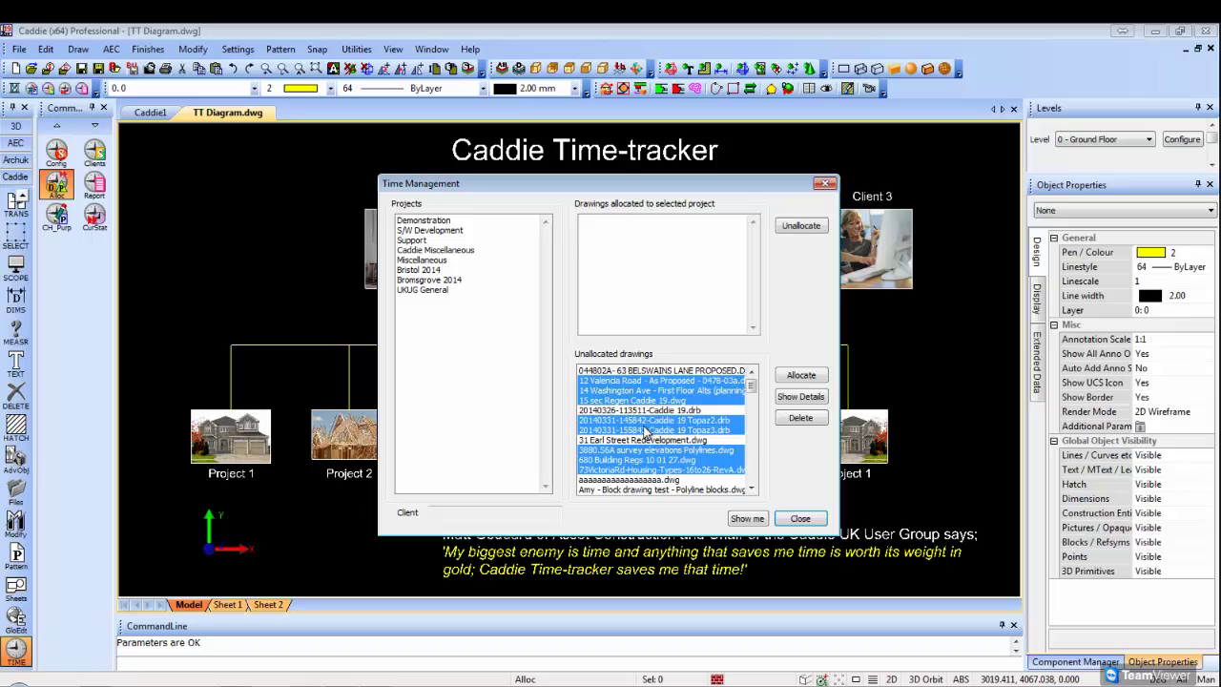
pyautogui.keyDown('ctrl'); pyautogui.click(648, 430); pyautogui.keyUp('ctrl')
pyautogui.keyDown('ctrl'); pyautogui.click(645, 391); pyautogui.keyUp('ctrl')
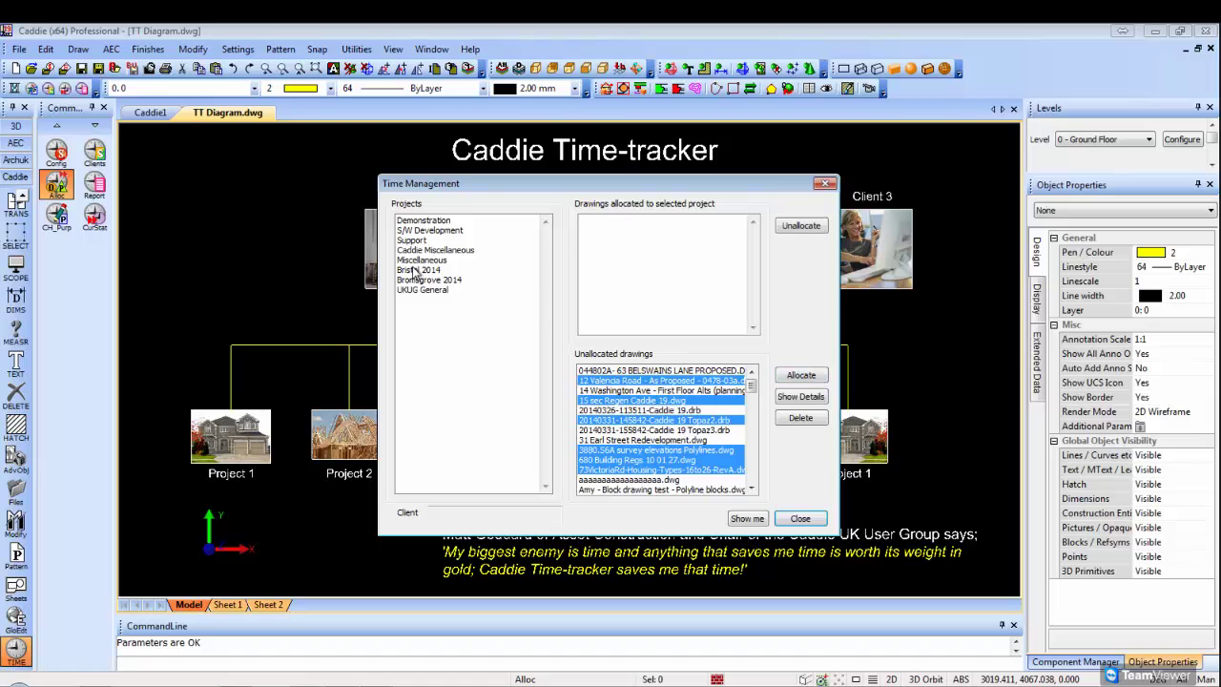
pyautogui.click(430, 290)
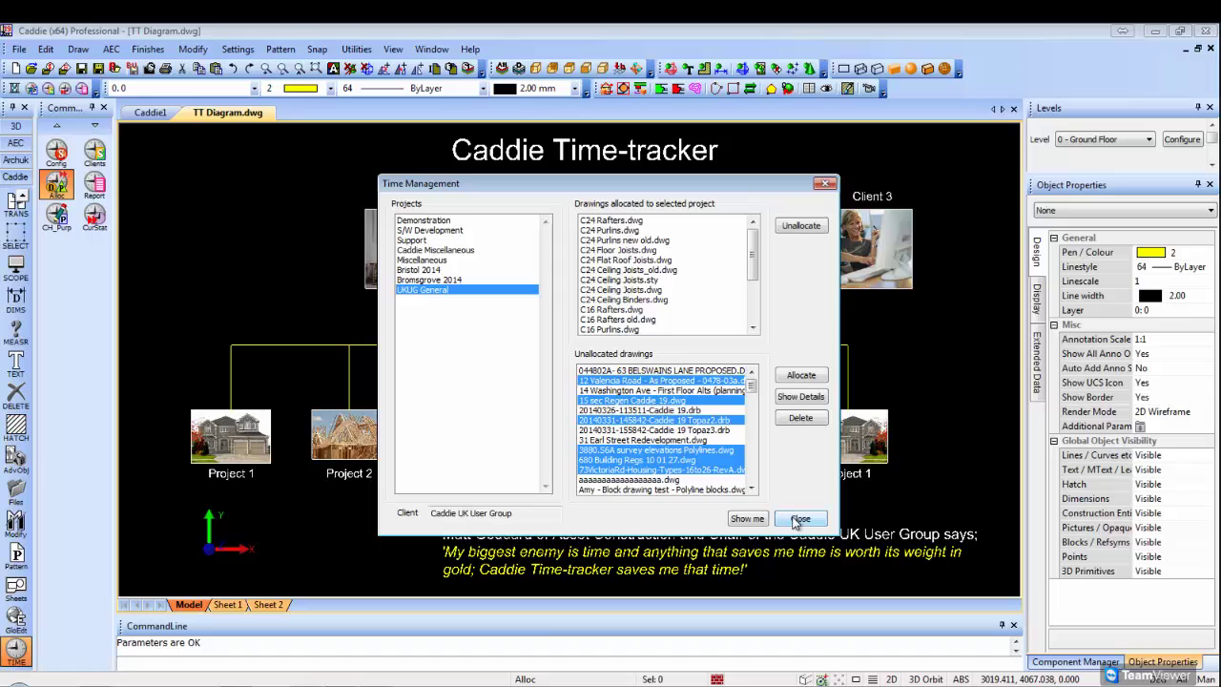
pyautogui.click(798, 518)
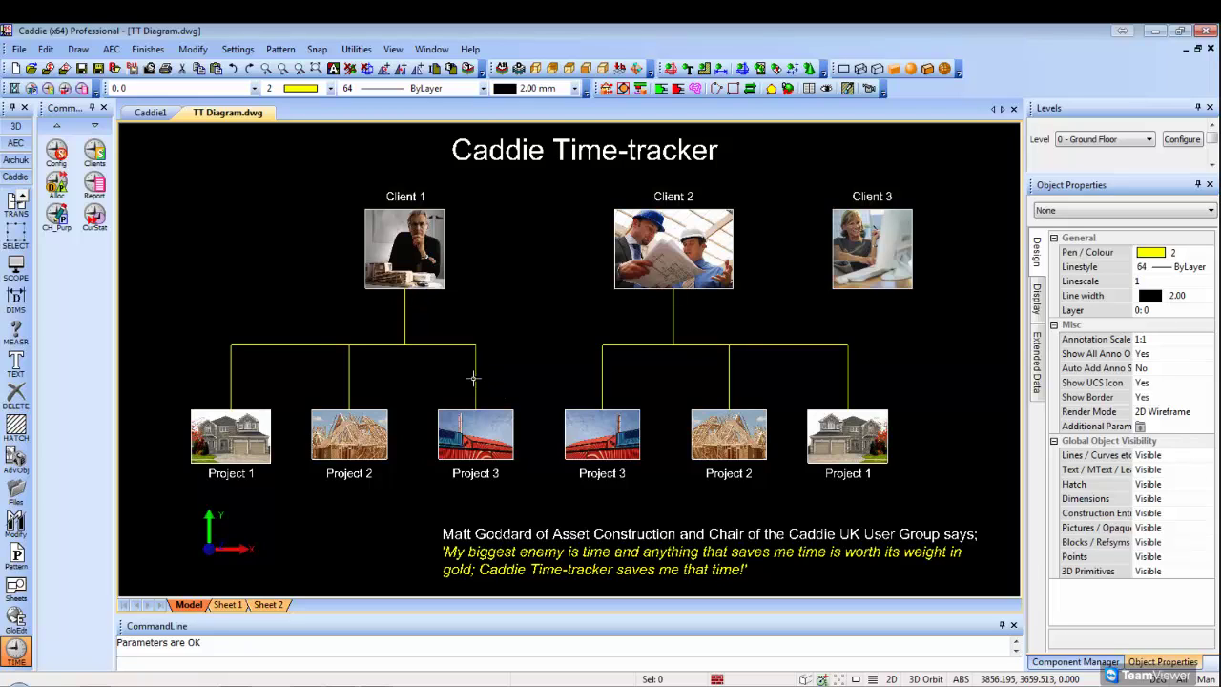
# Step: Keep Webinar as the drawing's purpose in the CH_Purp Purposes dialog and close it
pyautogui.click(57, 229)
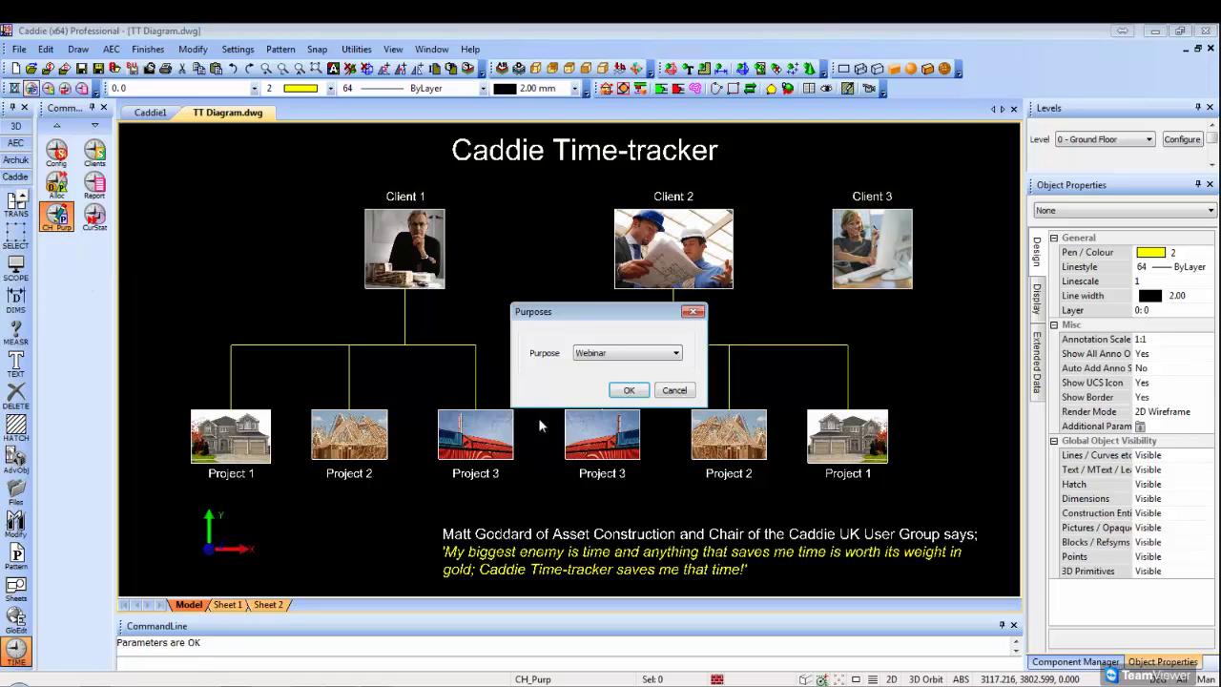
pyautogui.click(637, 353)
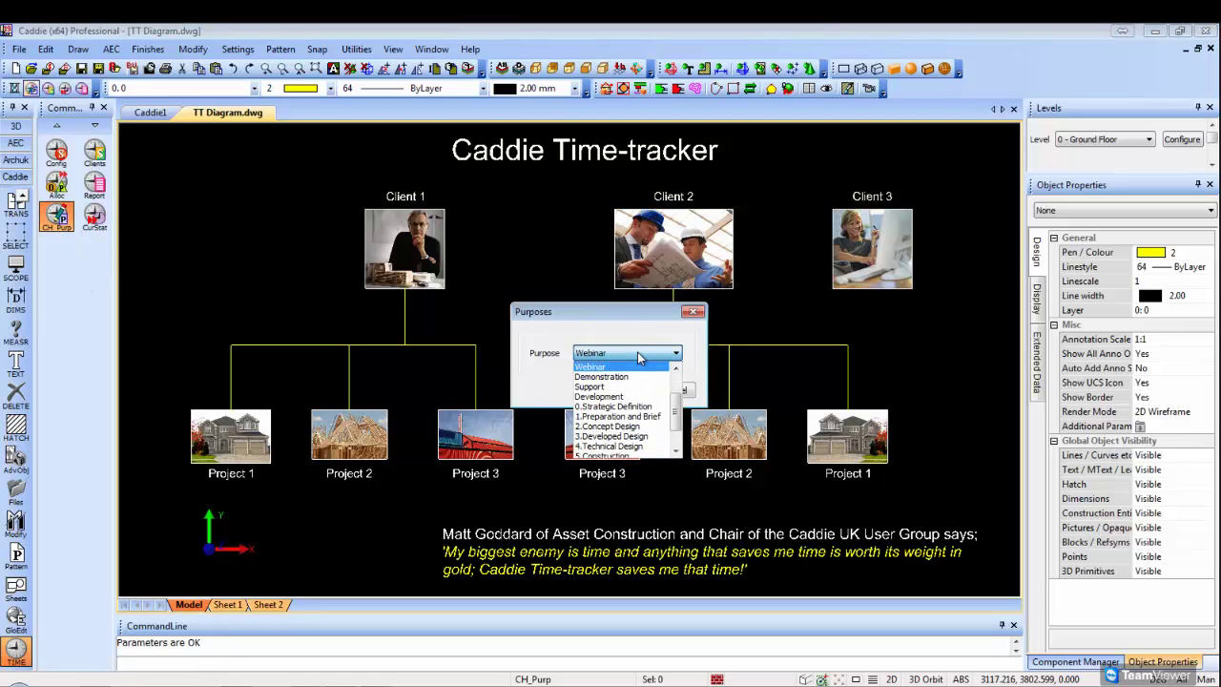
pyautogui.click(637, 353)
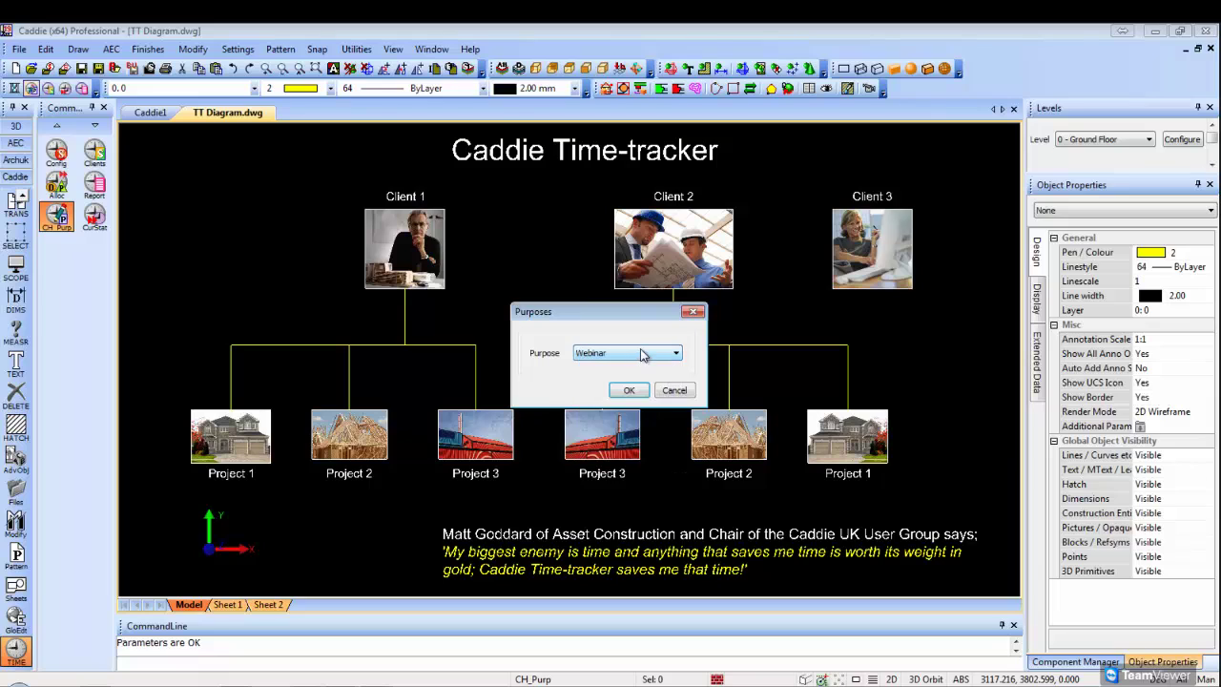
pyautogui.click(677, 389)
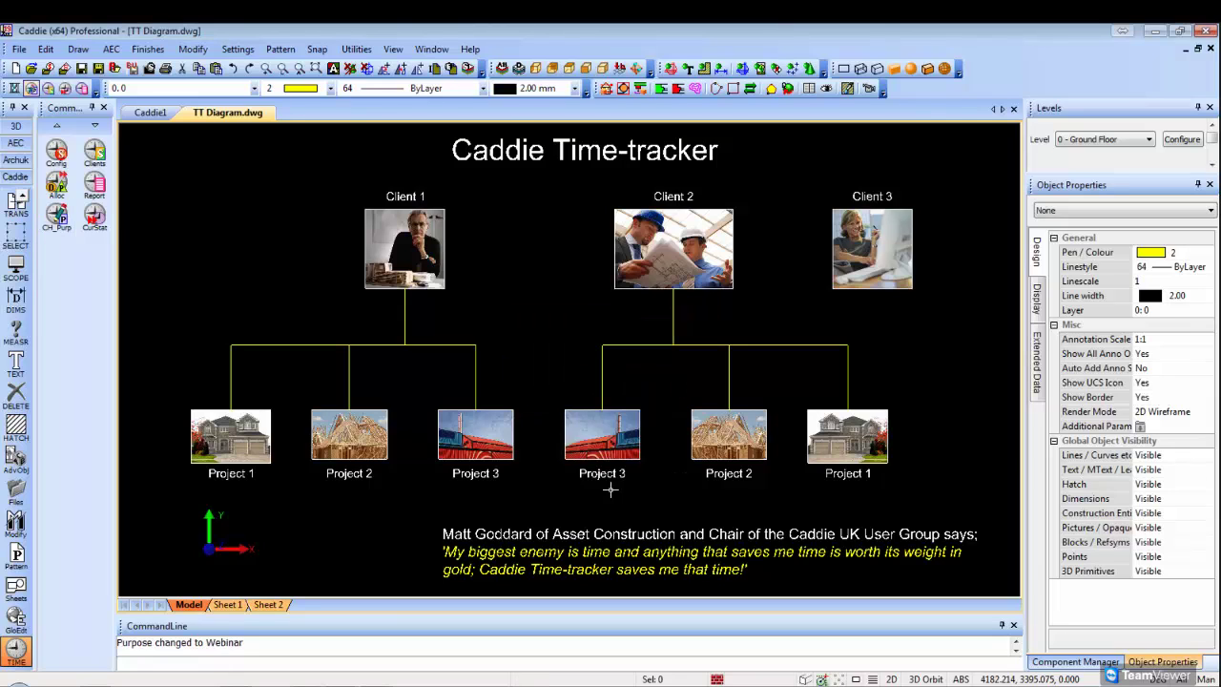
pyautogui.click(93, 216)
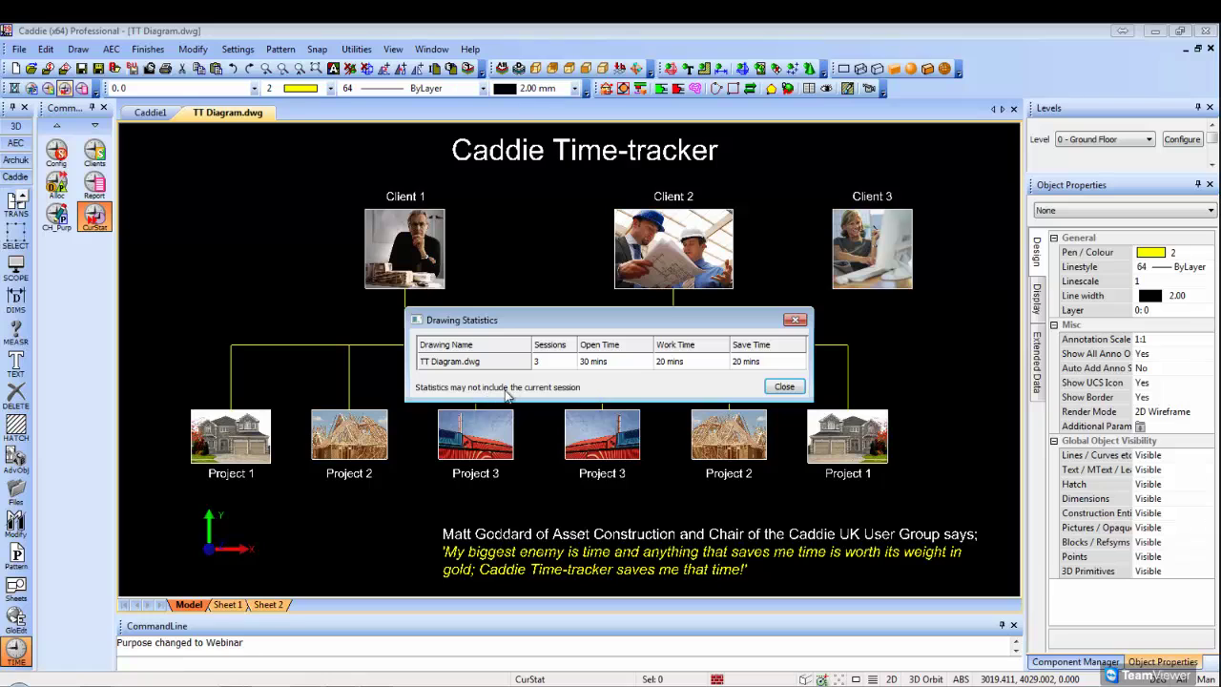
pyautogui.click(783, 386)
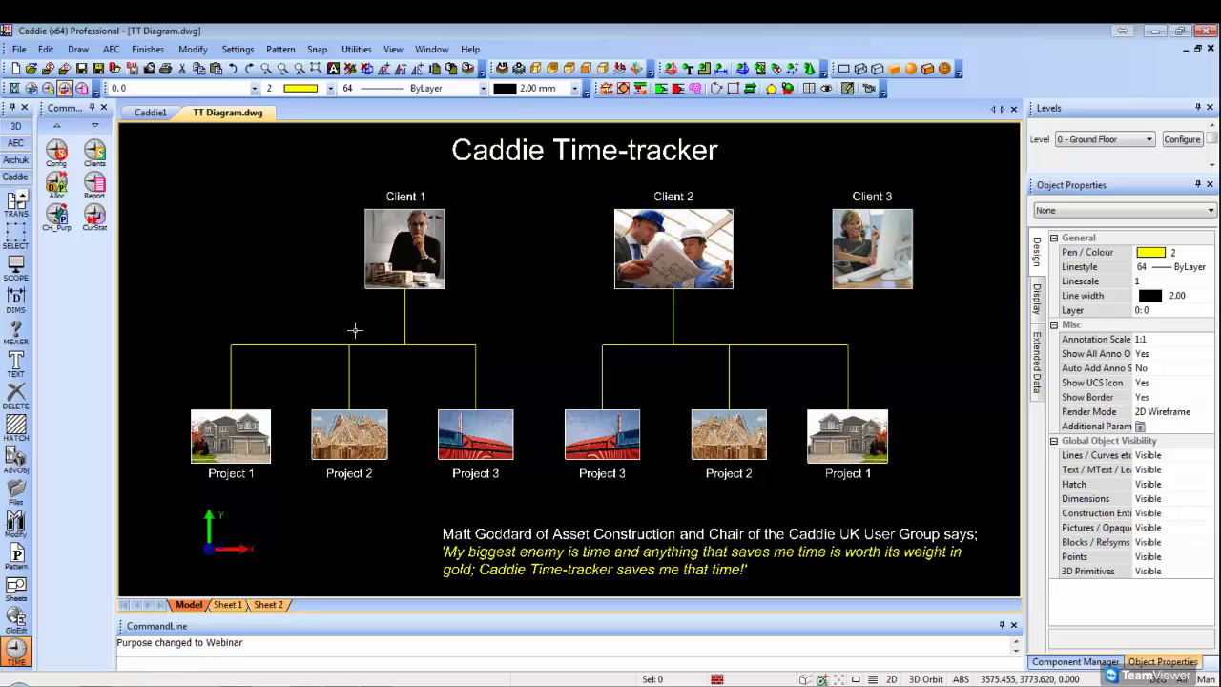
pyautogui.click(99, 191)
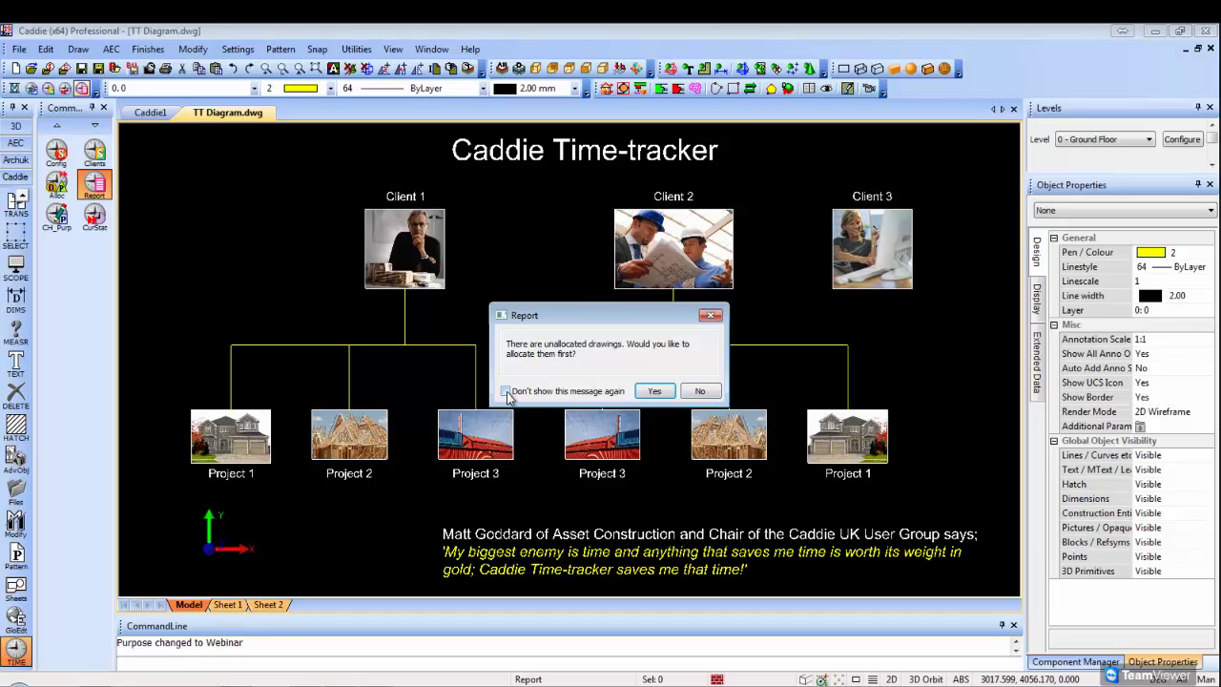
pyautogui.click(700, 392)
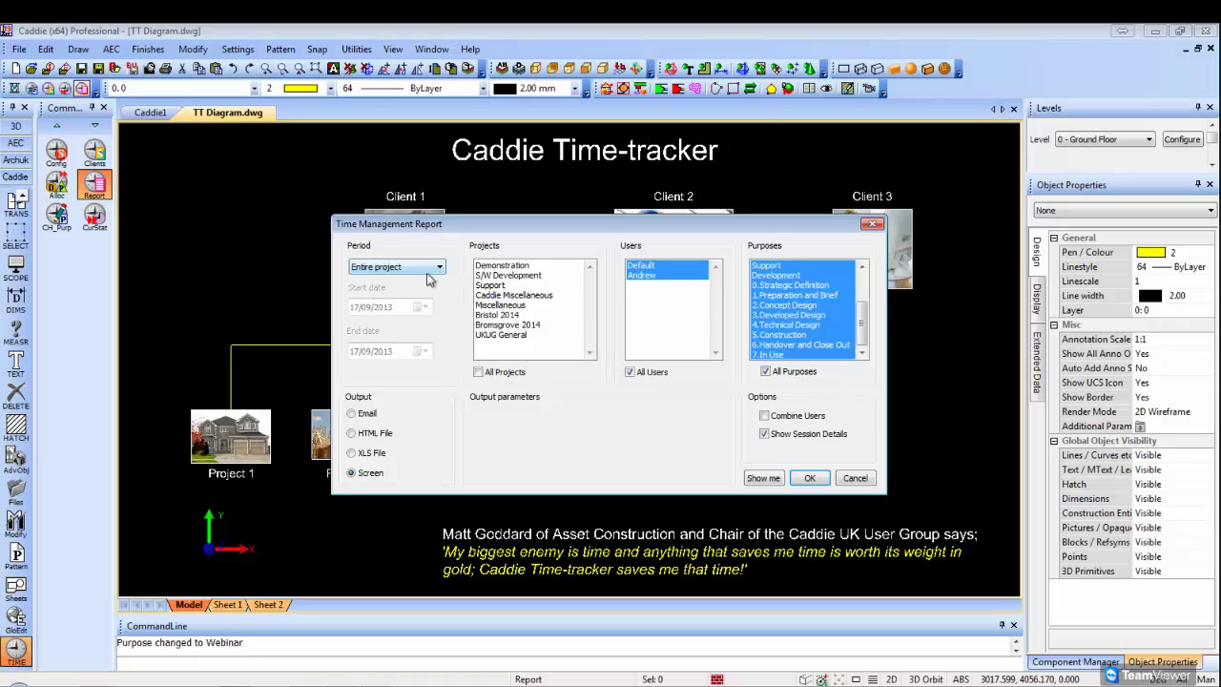
pyautogui.click(431, 272)
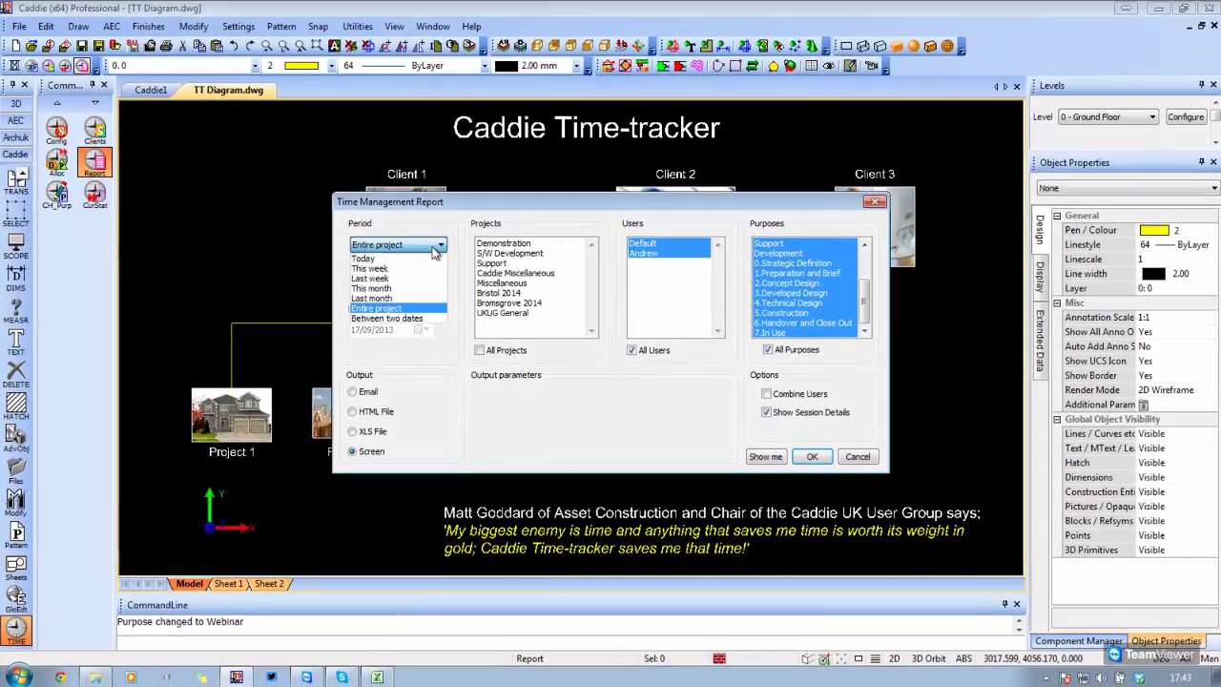
pyautogui.click(377, 259)
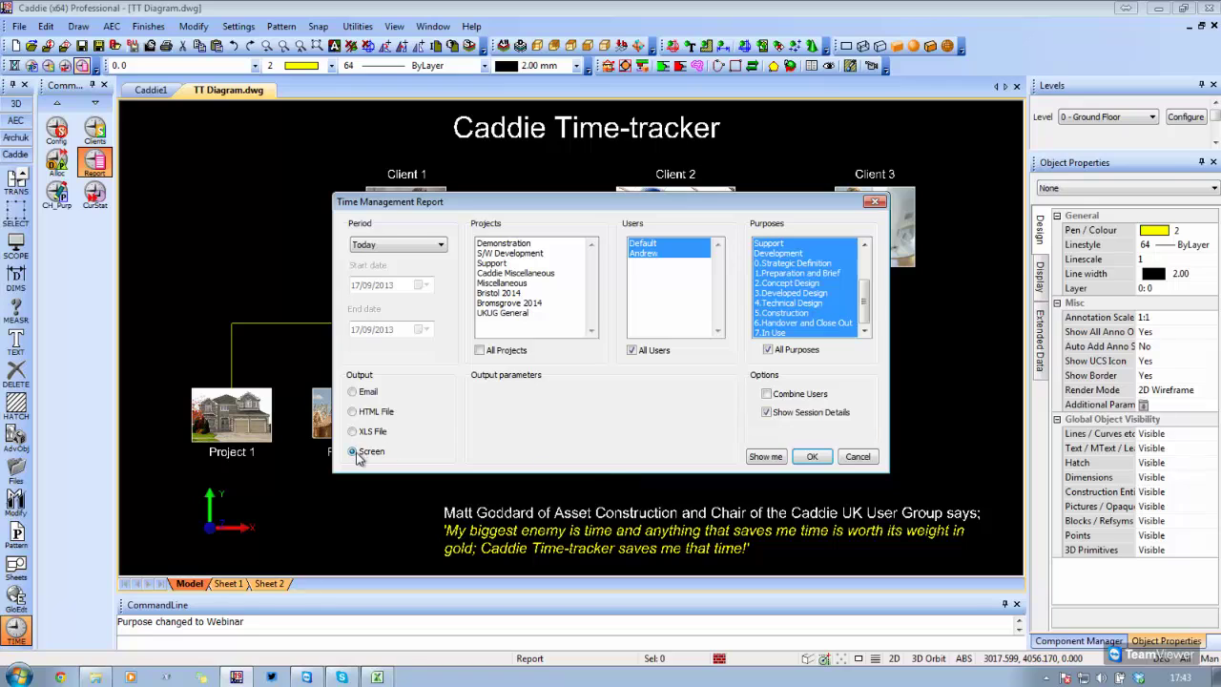
pyautogui.click(441, 246)
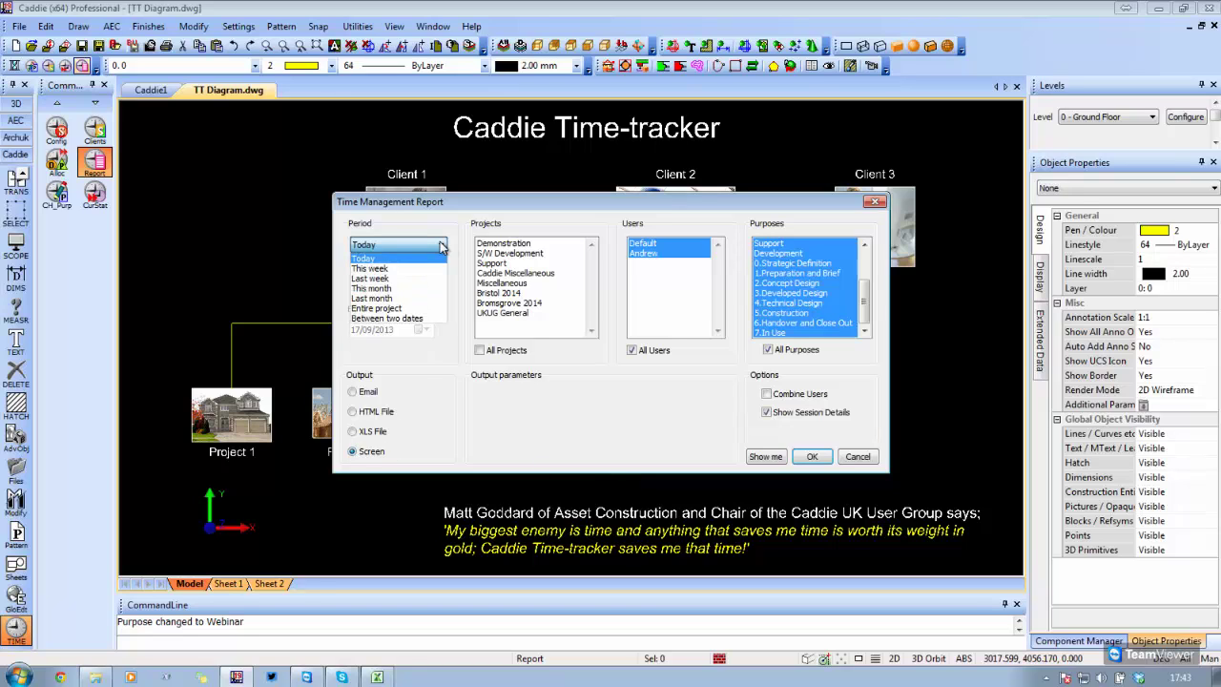
pyautogui.click(391, 319)
pyautogui.click(416, 246)
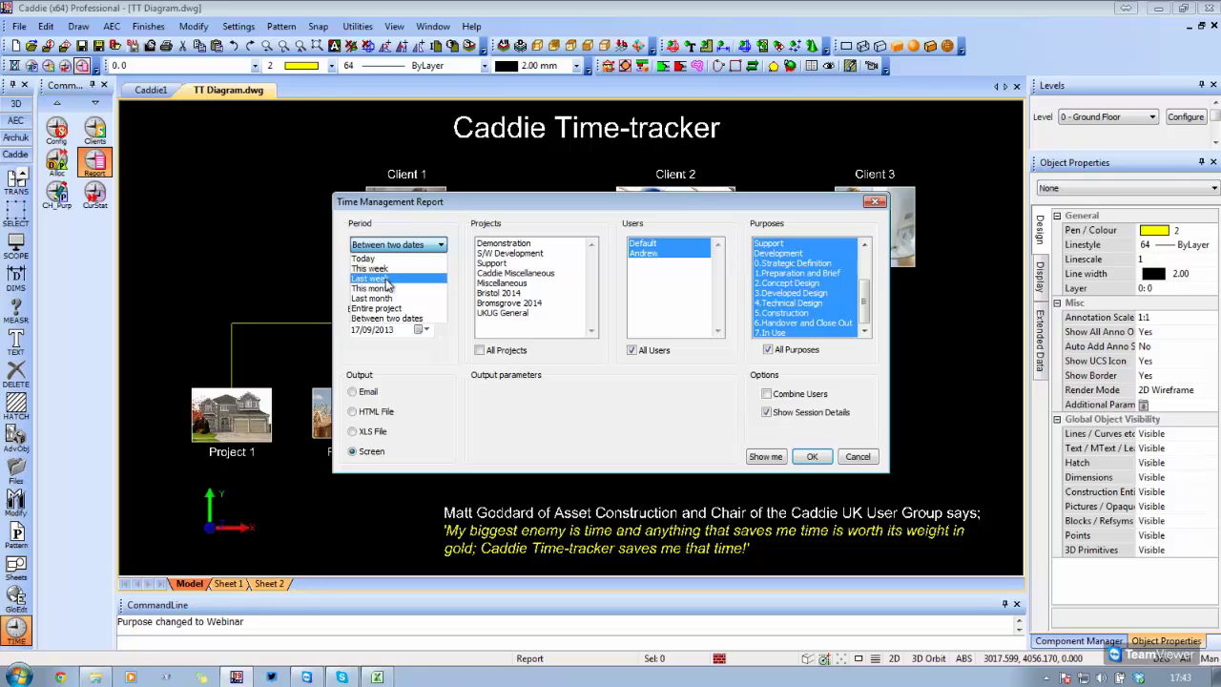
pyautogui.click(386, 309)
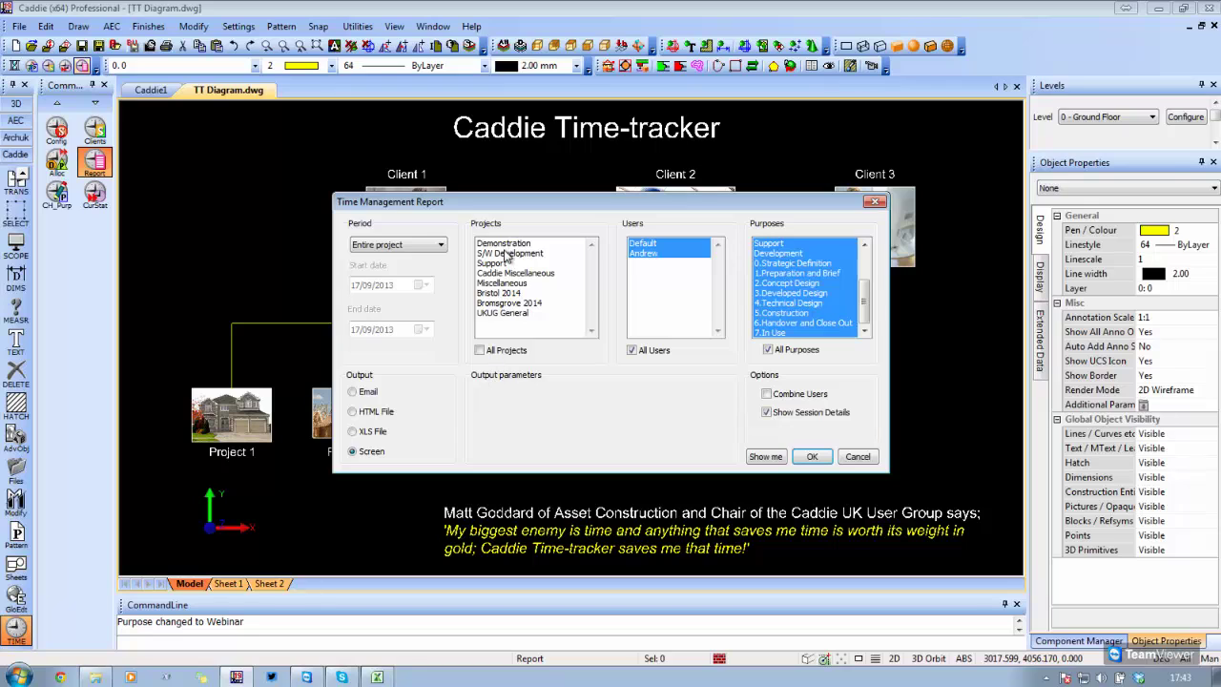
# Step: Generate an on-screen time report for project UKUG General only, over the whole project period
pyautogui.moveTo(506, 244); pyautogui.dragTo(509, 283)
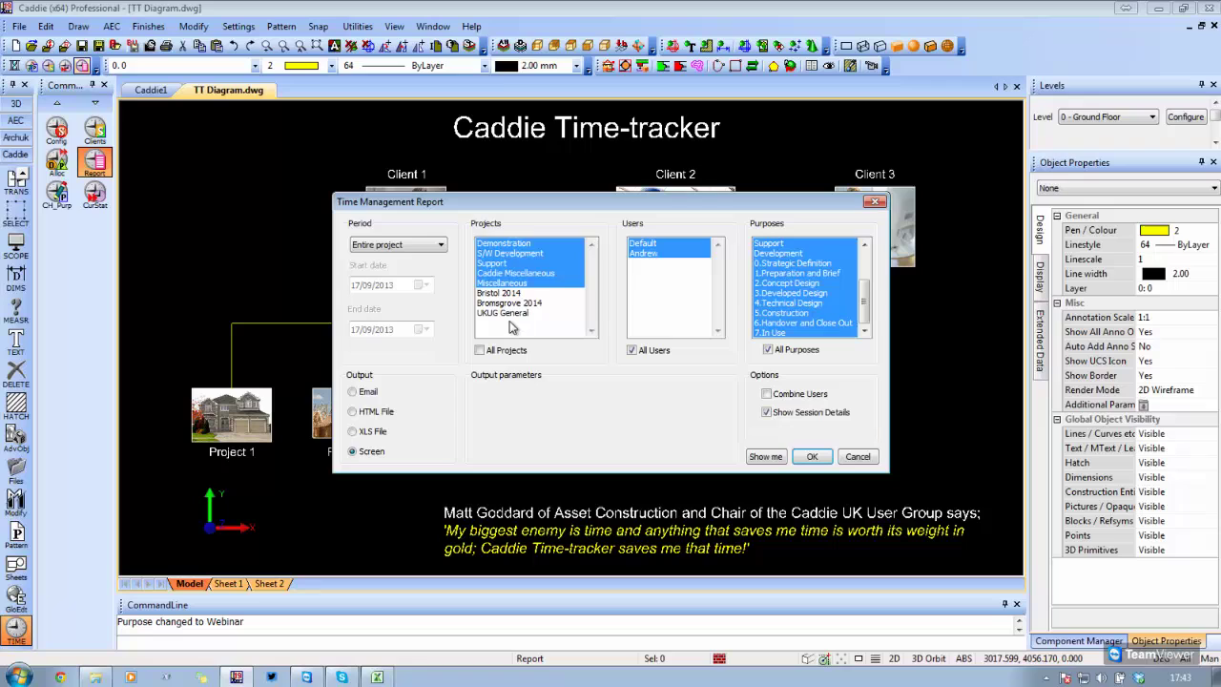
pyautogui.click(513, 313)
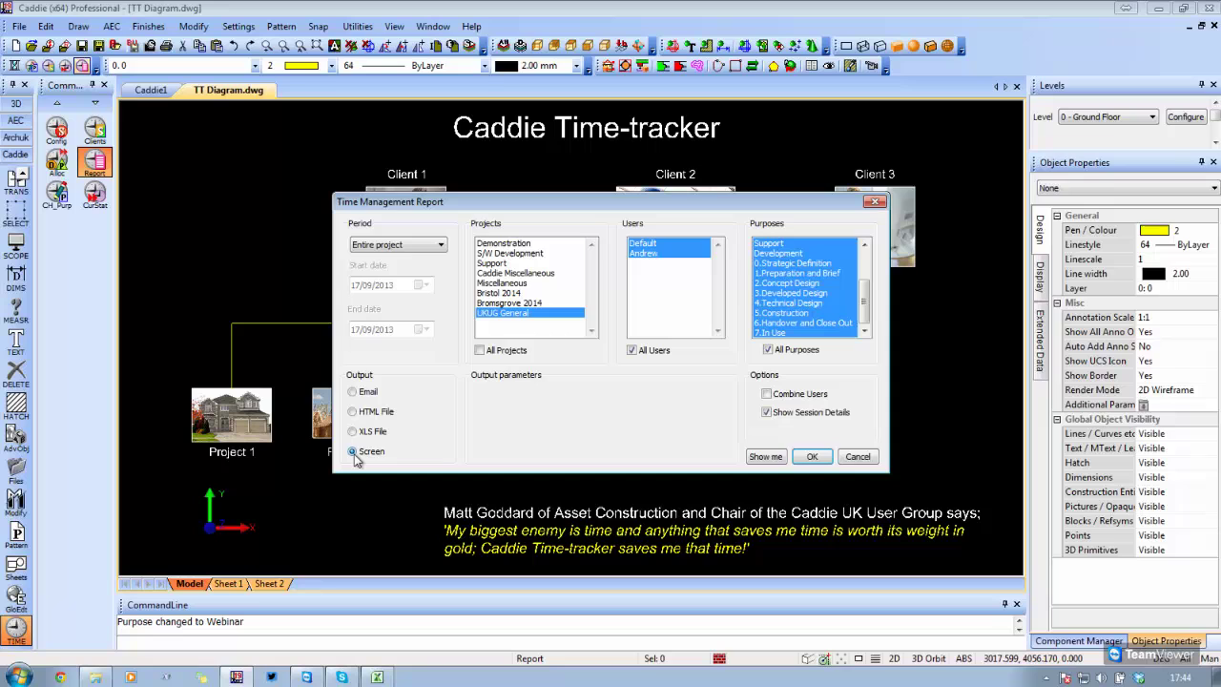
pyautogui.click(812, 456)
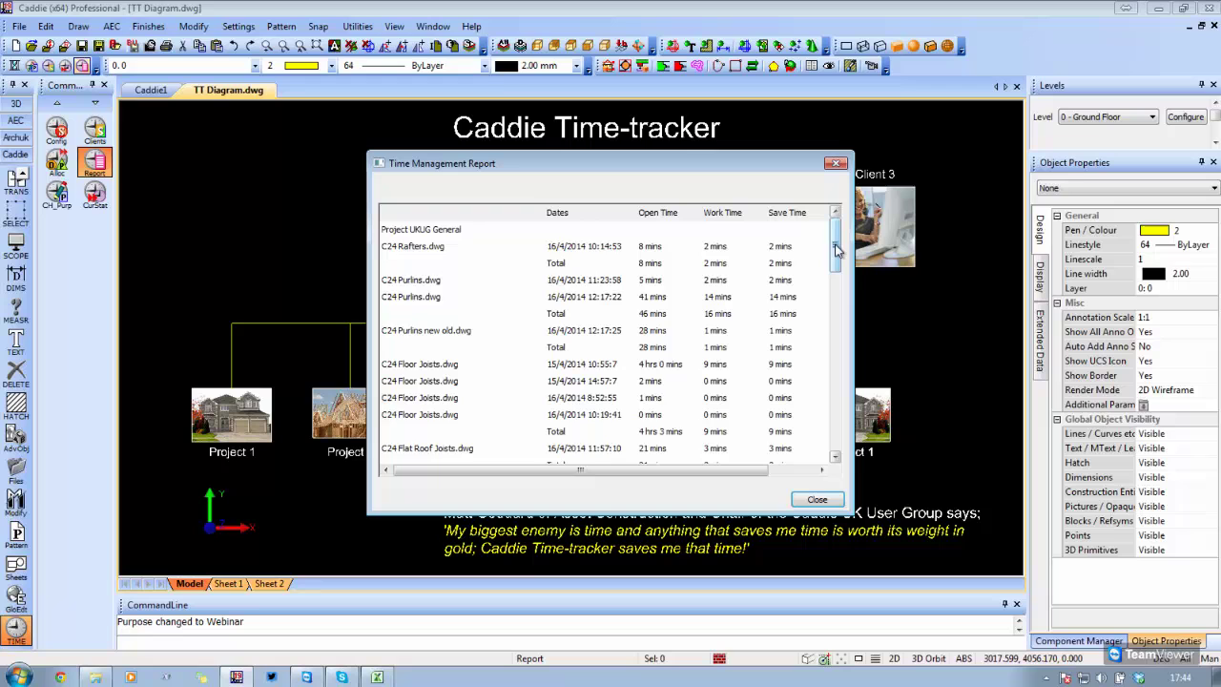
# Step: Scroll through the on-screen Time Management Report, then close it
pyautogui.moveTo(836, 248); pyautogui.dragTo(834, 337)
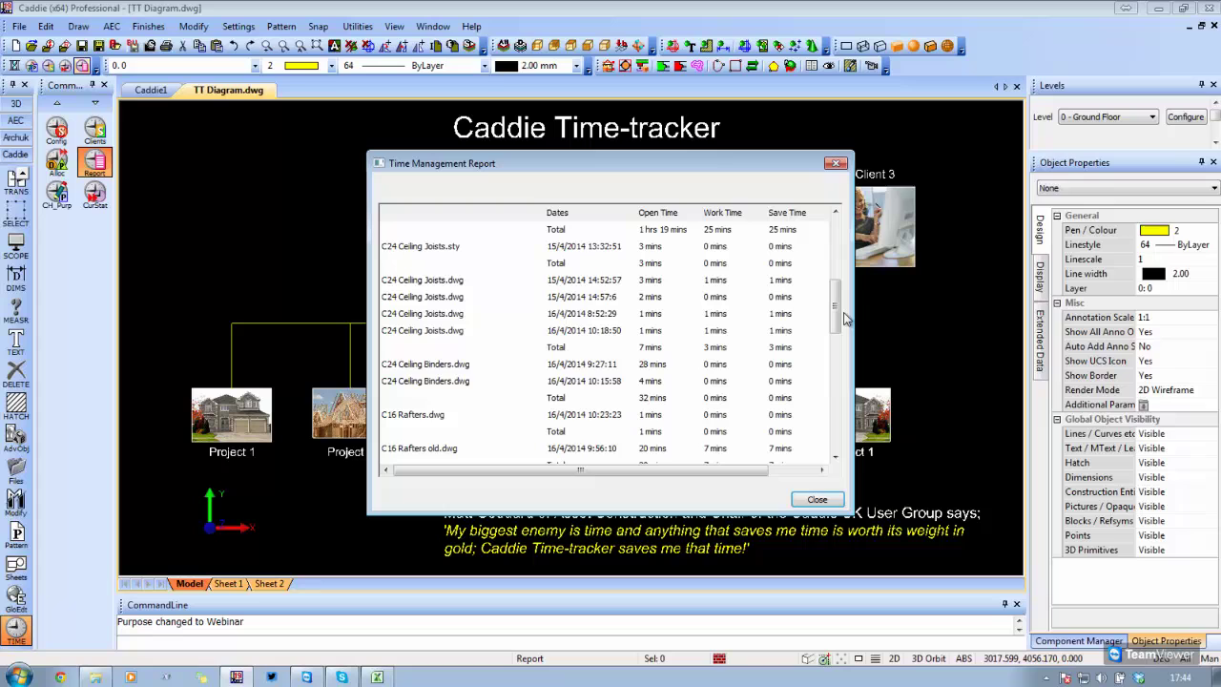
pyautogui.click(817, 500)
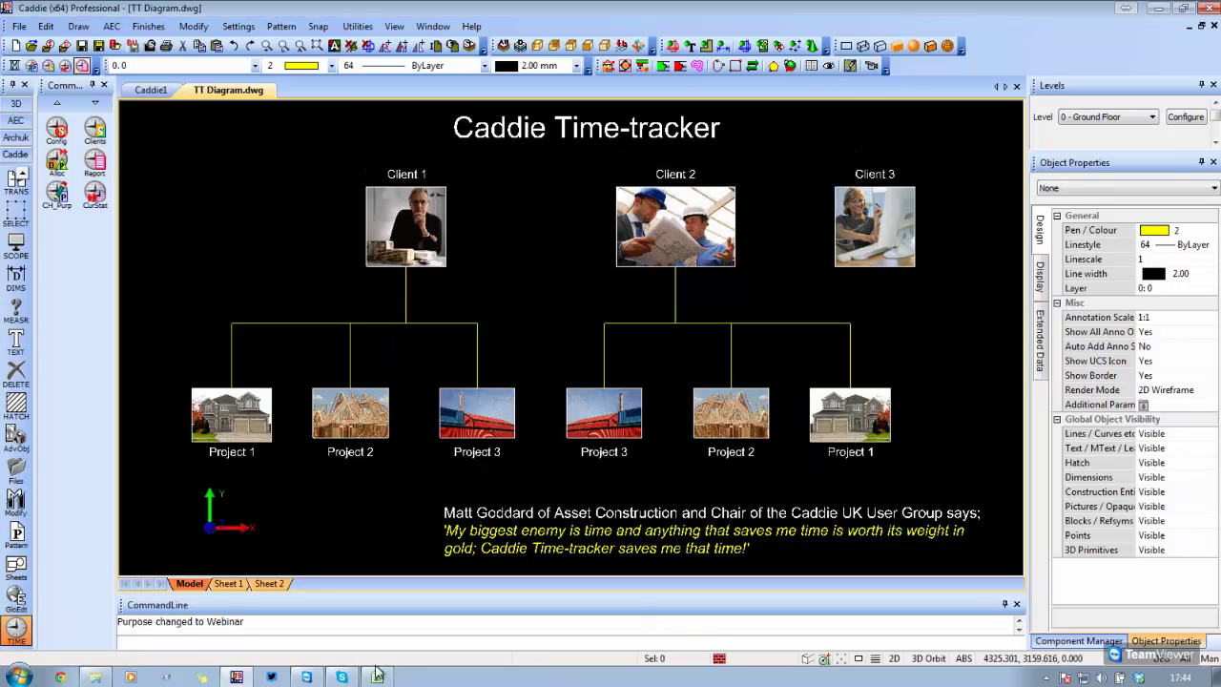
# Step: Start a new time report without allocating unallocated drawings, sending output to an XLS File
pyautogui.click(94, 162)
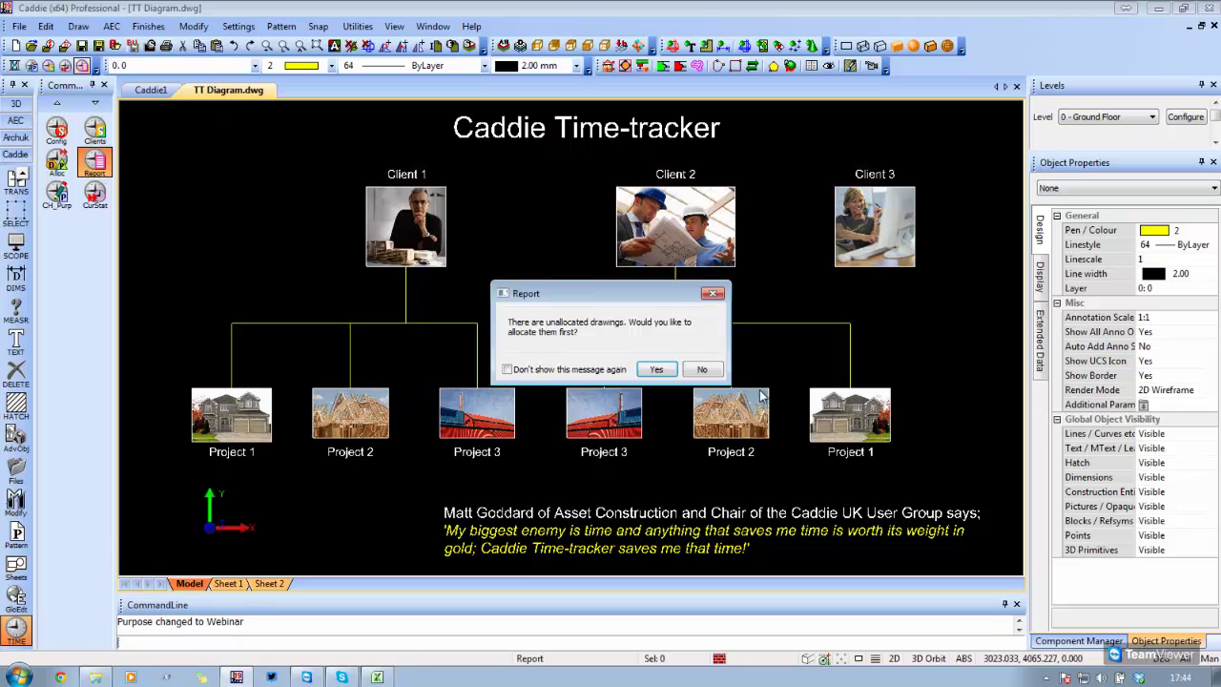
pyautogui.click(703, 371)
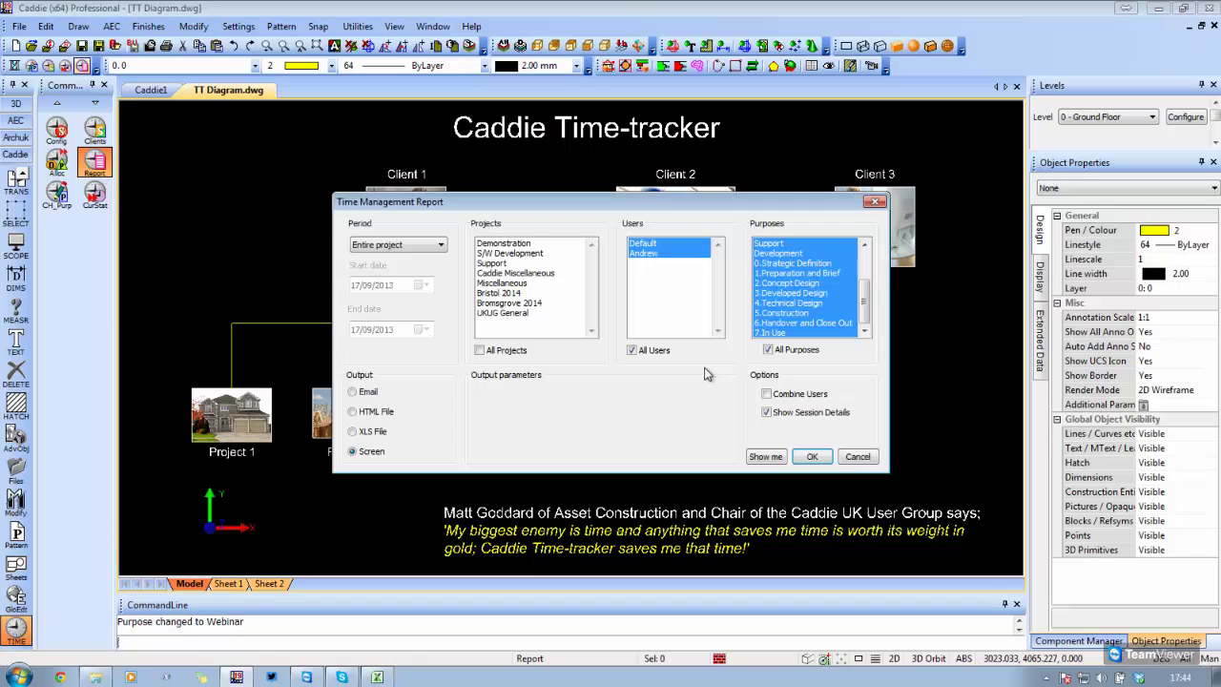
pyautogui.click(358, 434)
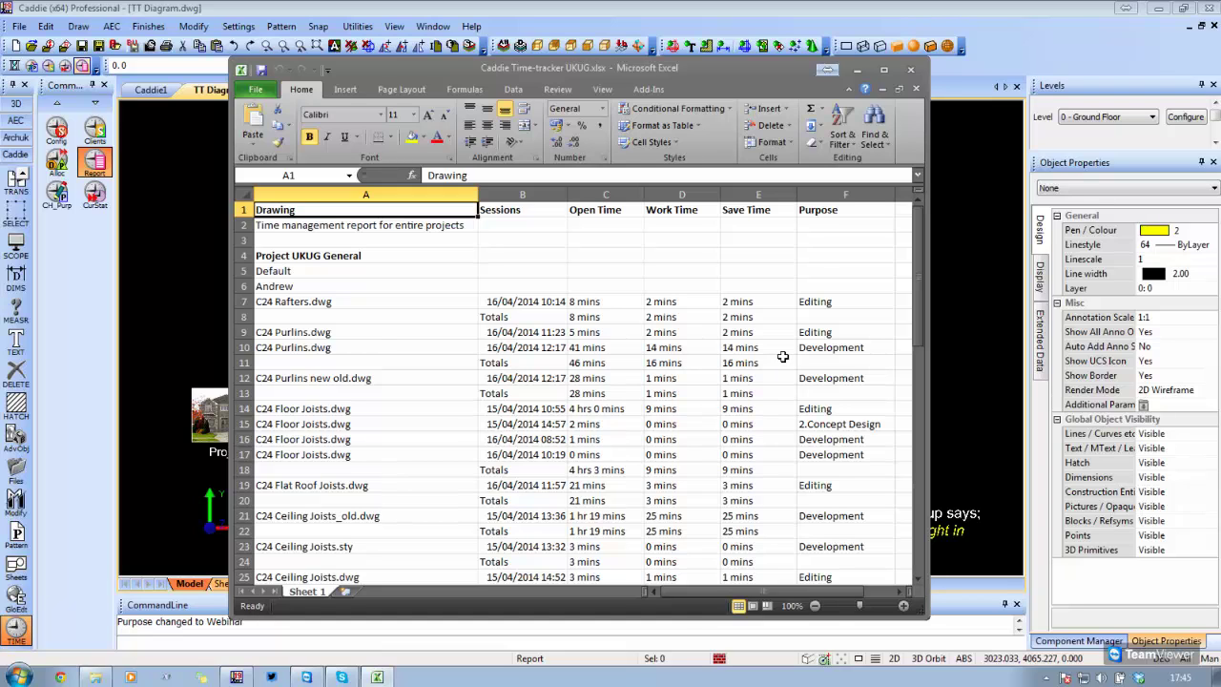
# Step: Return from the Excel report to Caddie's Time Management Report dialog
pyautogui.click(763, 14)
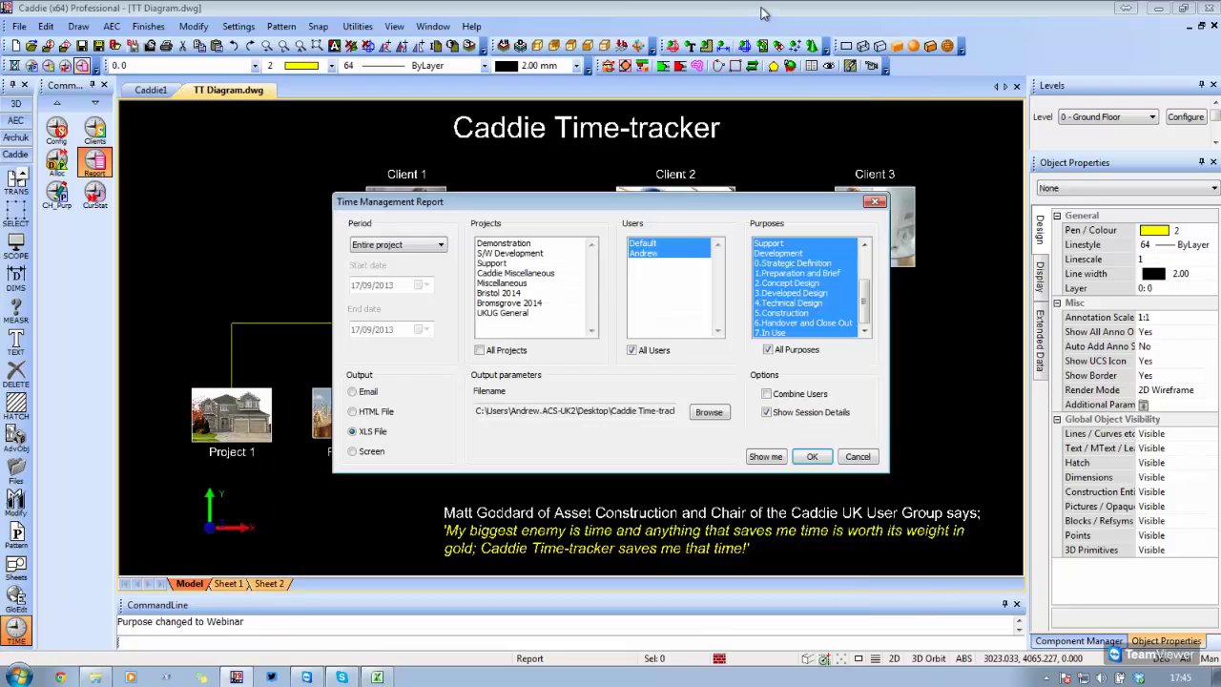
# Step: Cancel the Time Management Report dialog to show the TT Diagram.dwg chart again
pyautogui.click(857, 457)
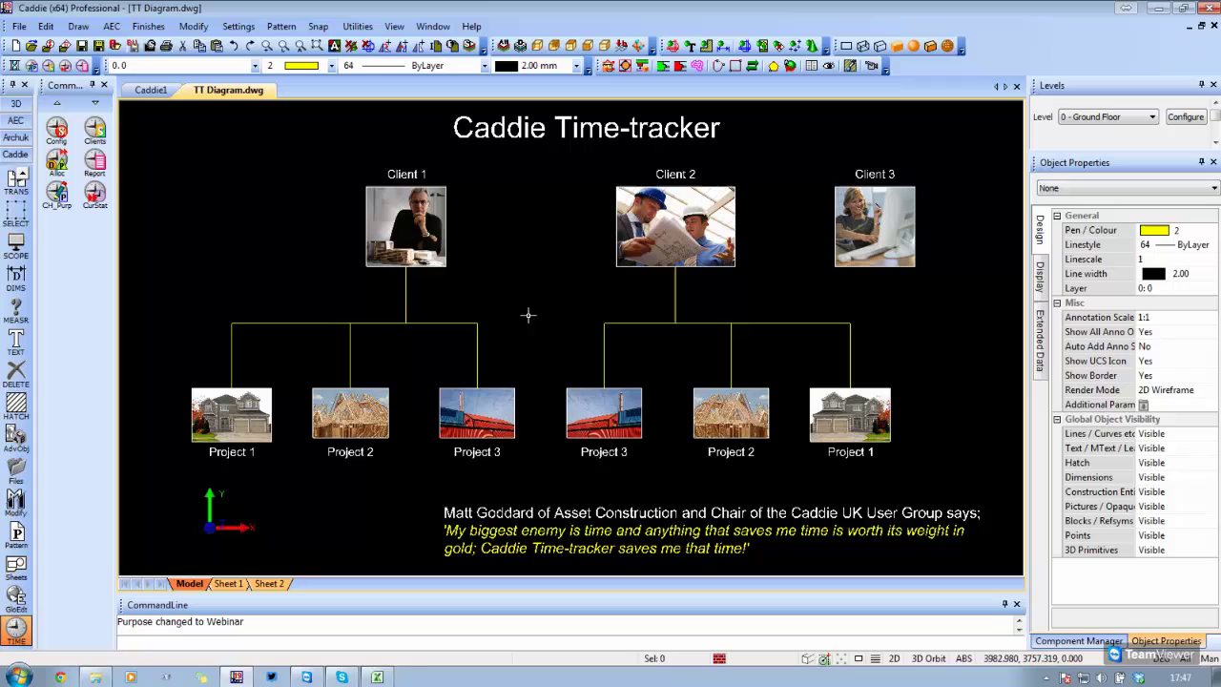
# Step: Open the Export Time Logging Records dialog from Utilities > Time Logging > Export
pyautogui.click(359, 27)
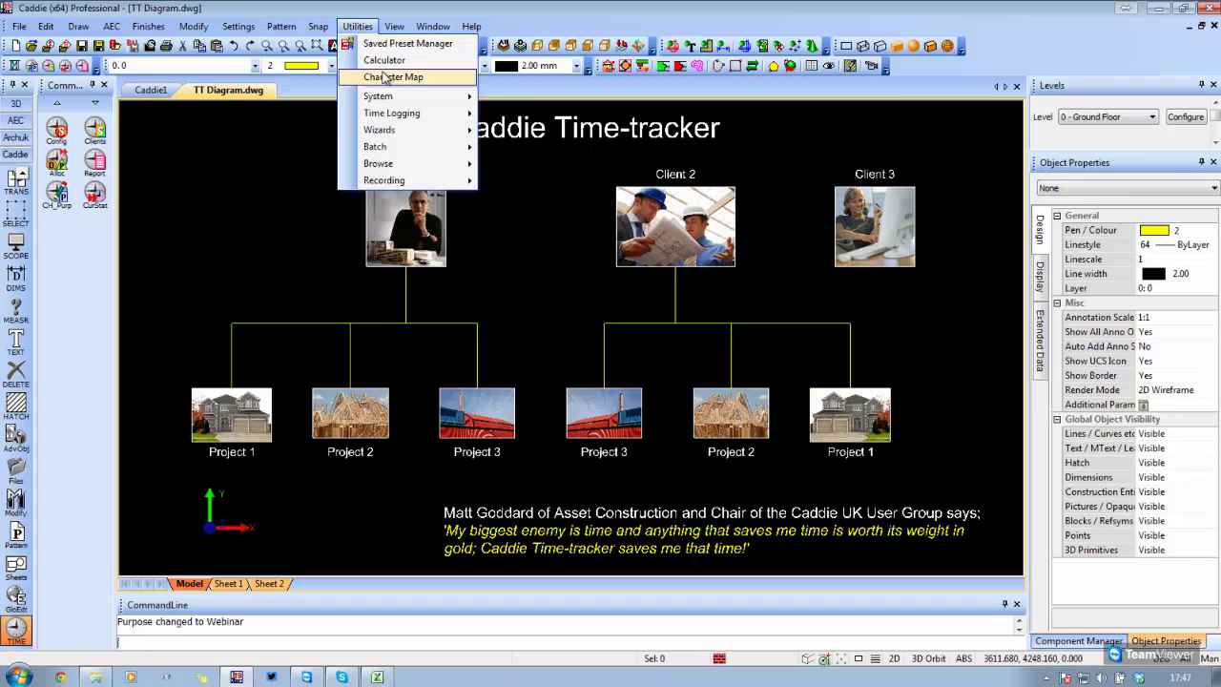
pyautogui.moveTo(405, 116)
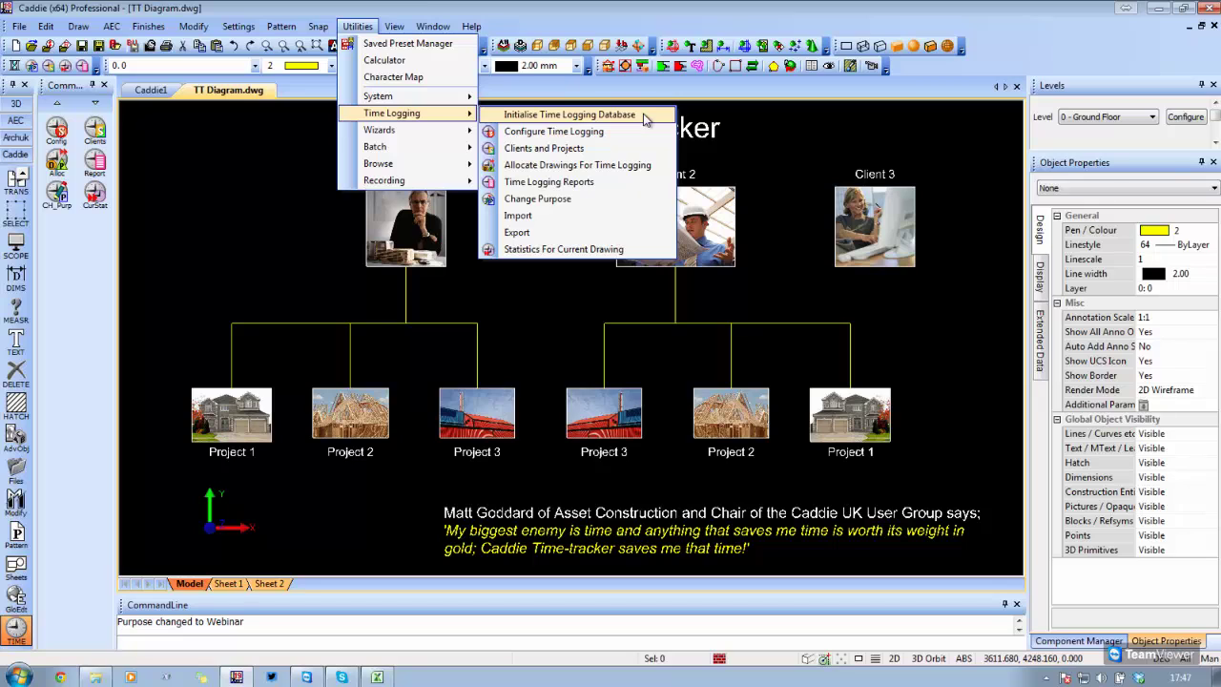
pyautogui.click(526, 233)
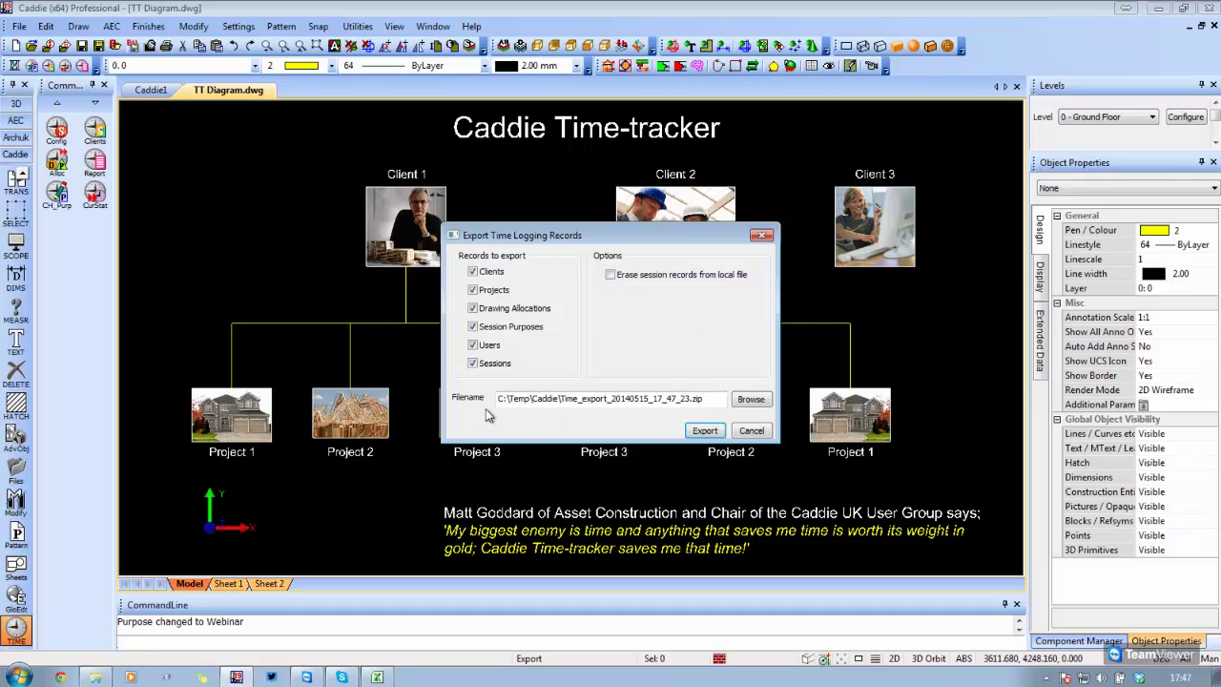
pyautogui.click(753, 432)
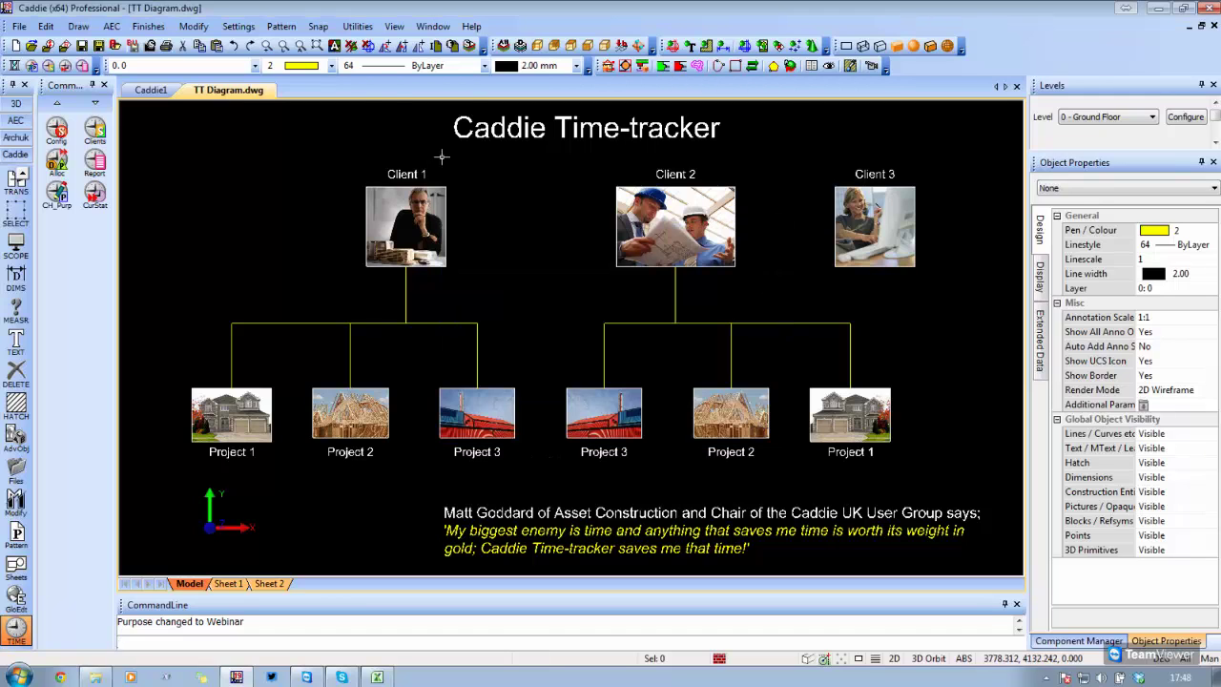
pyautogui.click(354, 26)
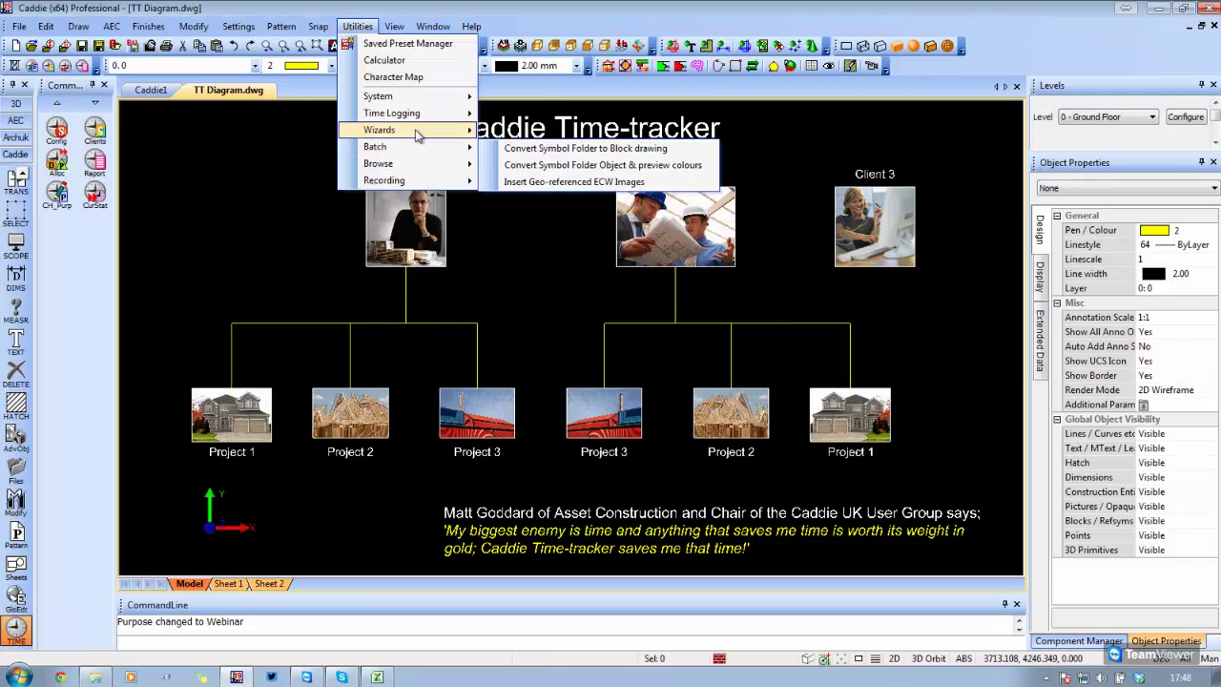
pyautogui.click(563, 215)
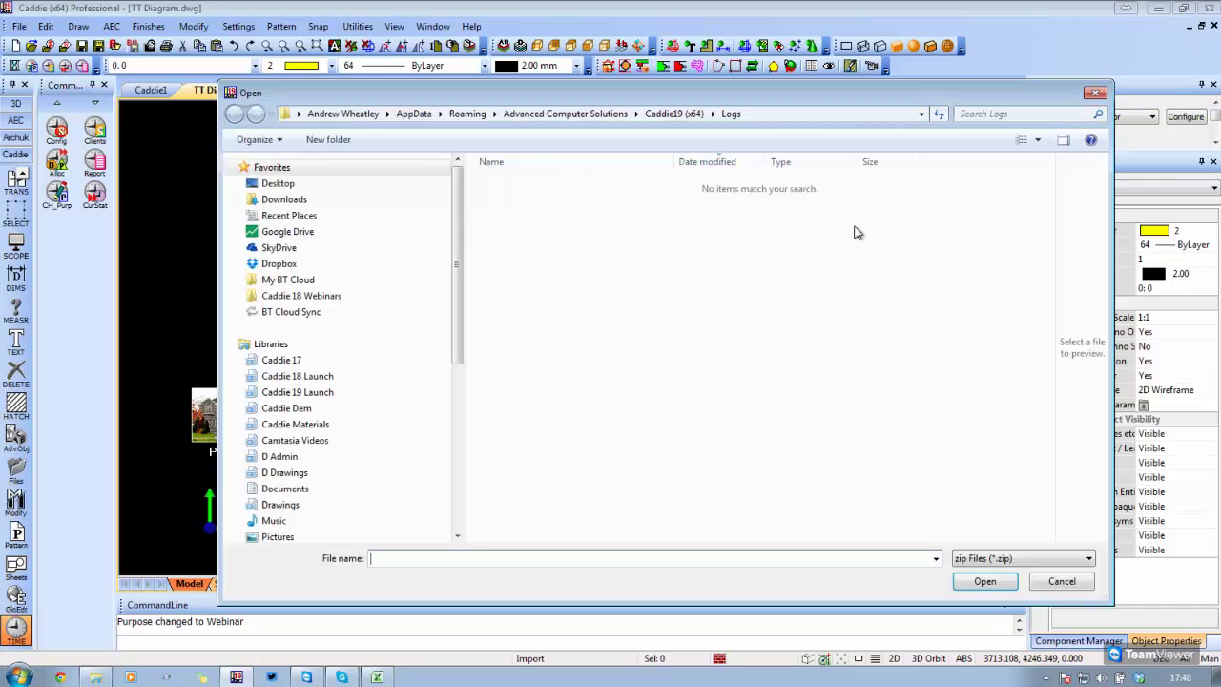
pyautogui.click(1062, 582)
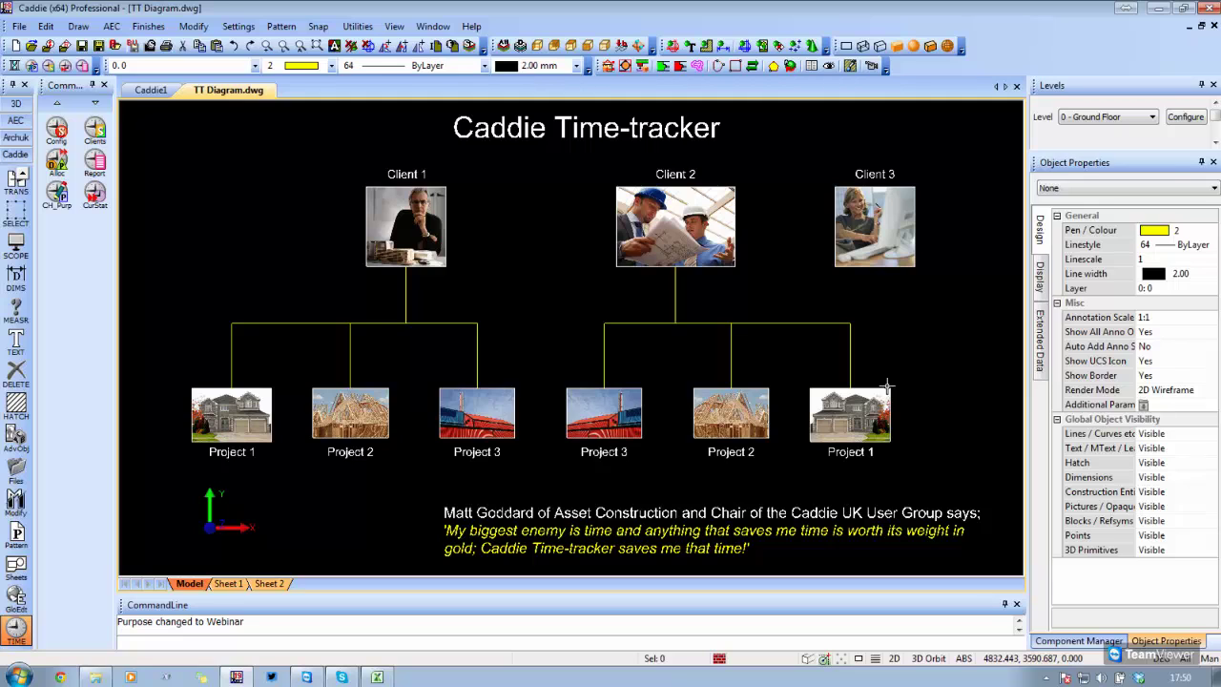
# Step: Cancel a new Entire project time report without allocating drawings, then open Drawing History
pyautogui.click(95, 162)
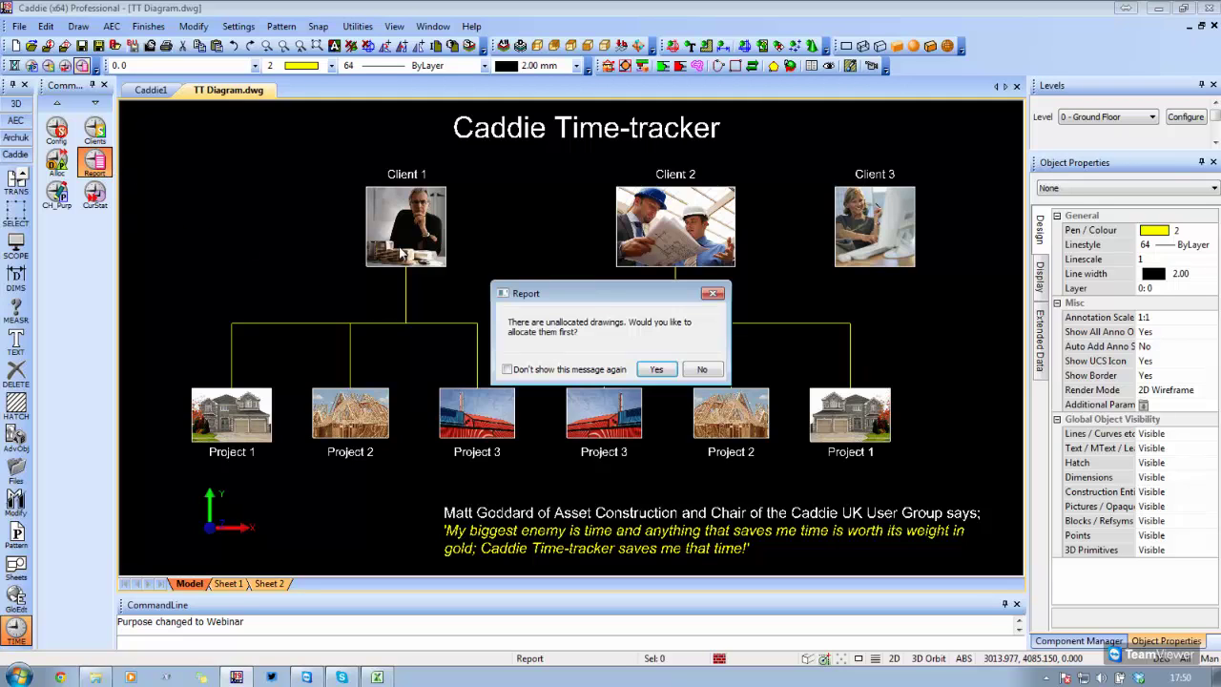
pyautogui.click(701, 370)
pyautogui.click(438, 246)
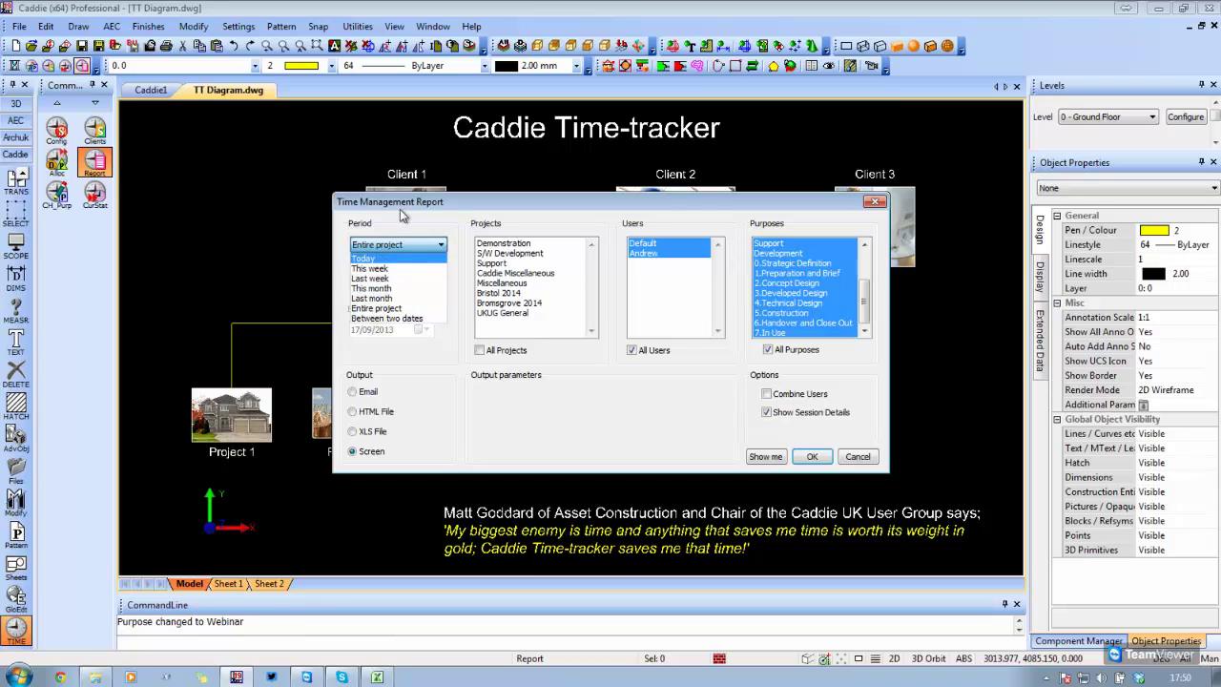
pyautogui.click(446, 205)
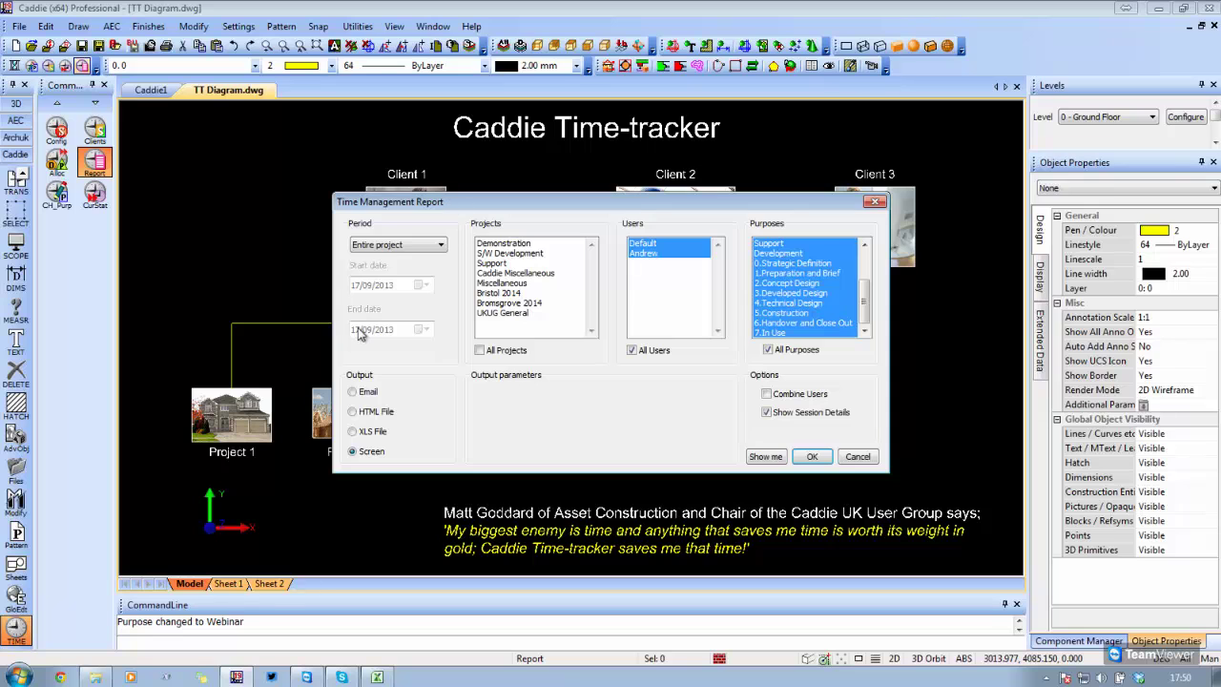
pyautogui.click(863, 457)
pyautogui.click(14, 65)
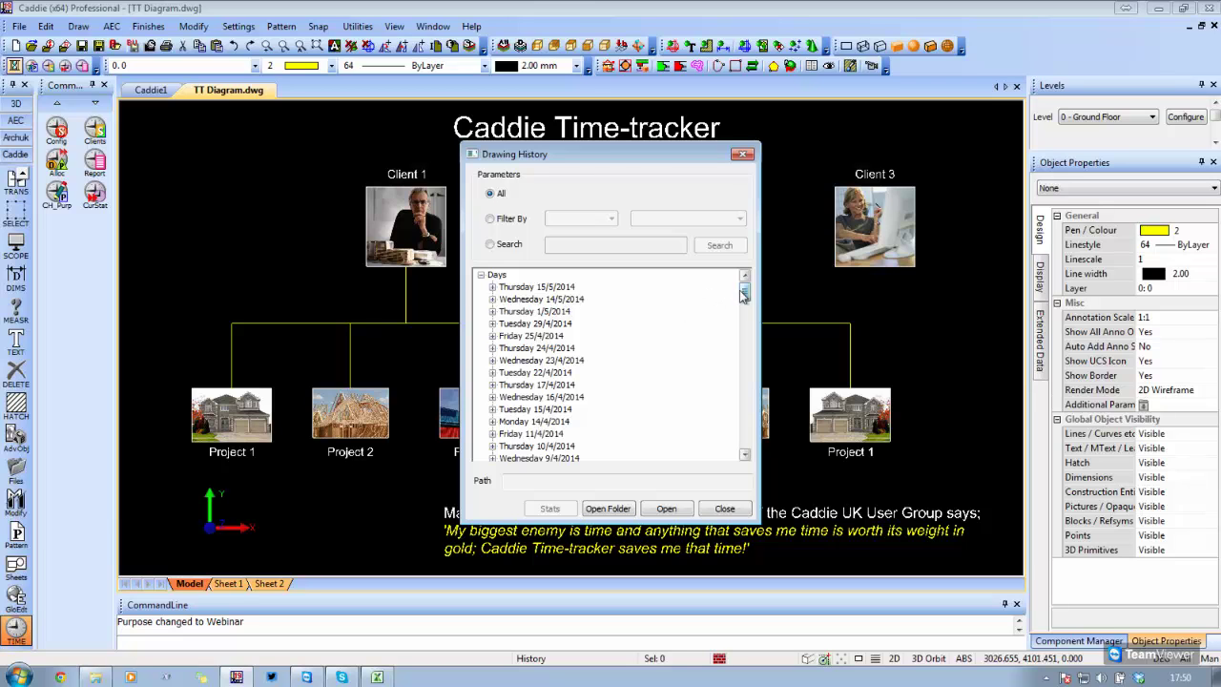
pyautogui.moveTo(744, 292); pyautogui.dragTo(740, 371)
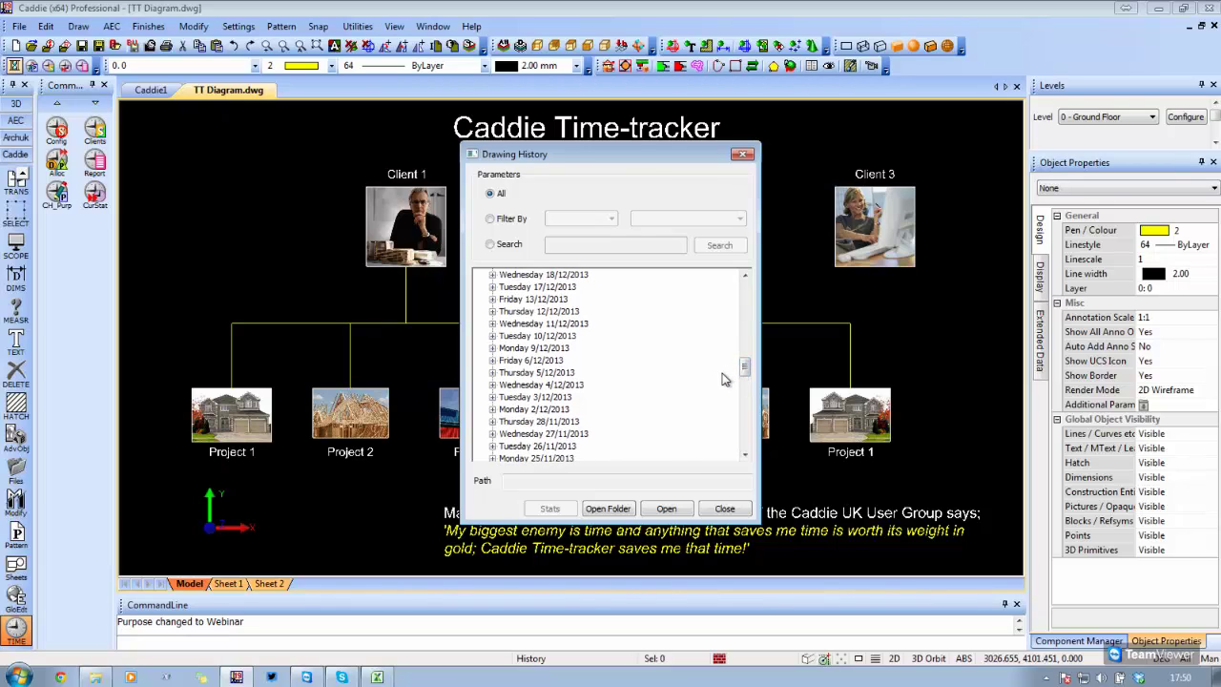